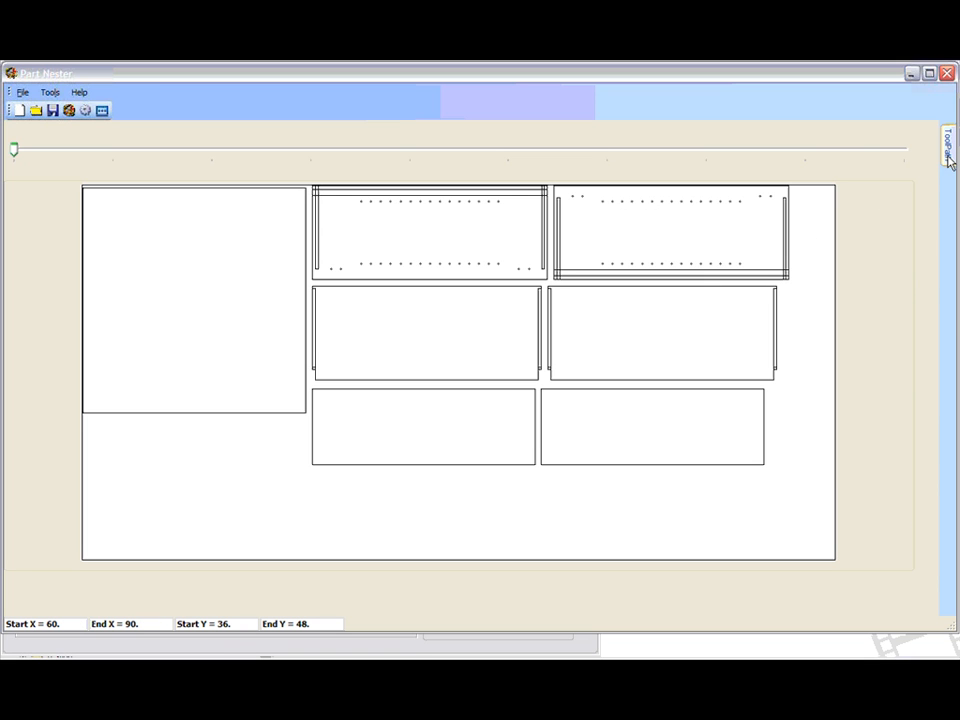
Keep the ToolPath settings permanently shown and move the Cut layer to the end of the layer order.
{"action": "mouse_move", "coordinate": [948, 162]}
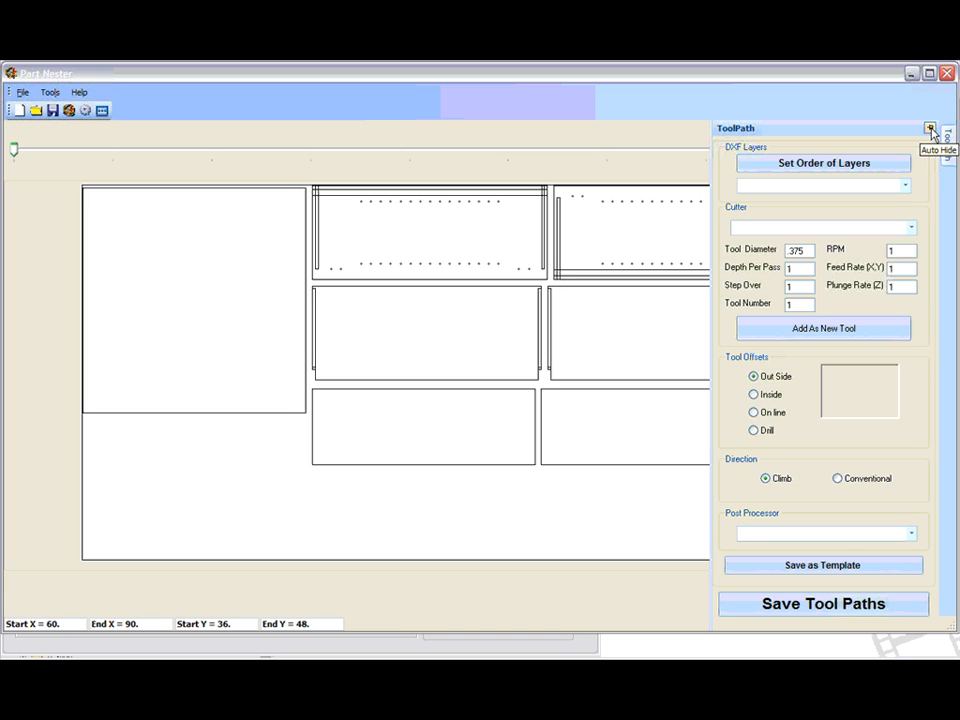
{"action": "left_click", "coordinate": [930, 130]}
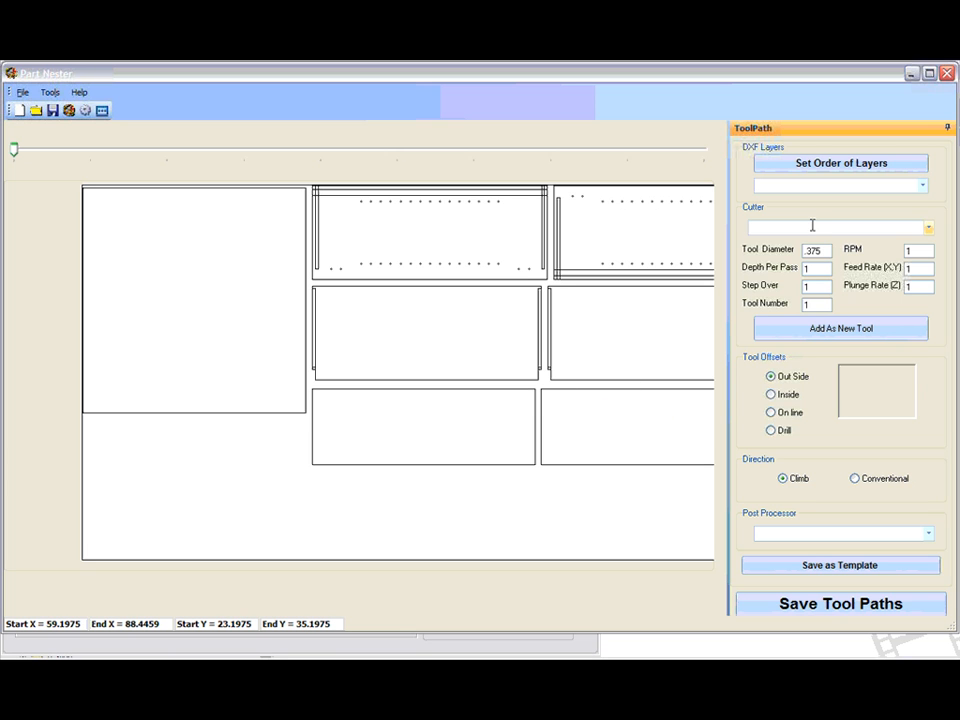
{"action": "left_click", "coordinate": [876, 166]}
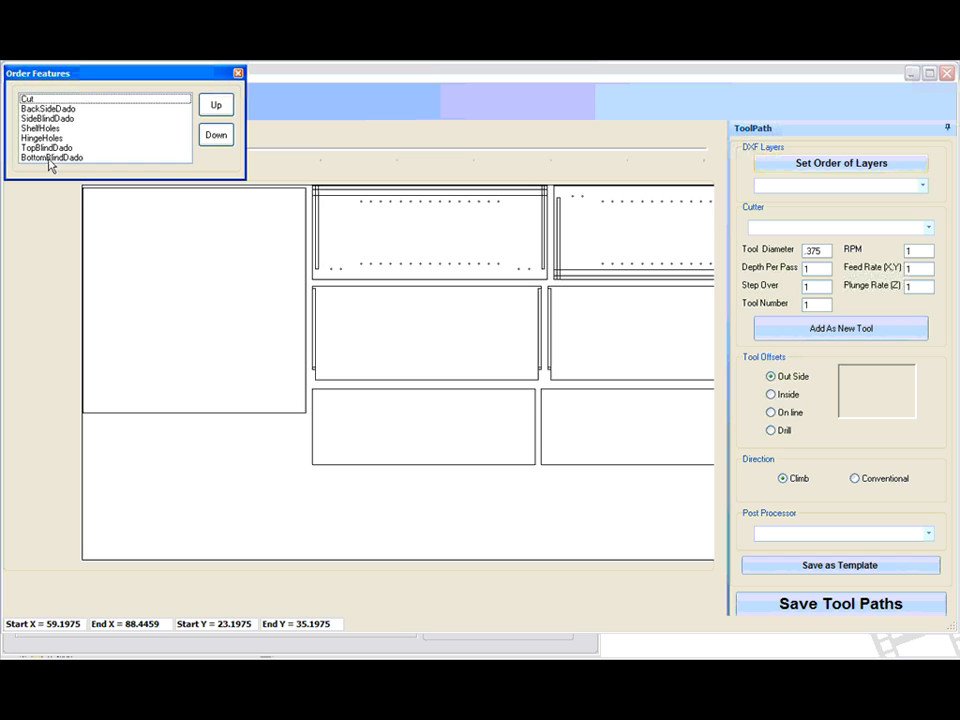
{"action": "left_click", "coordinate": [43, 101]}
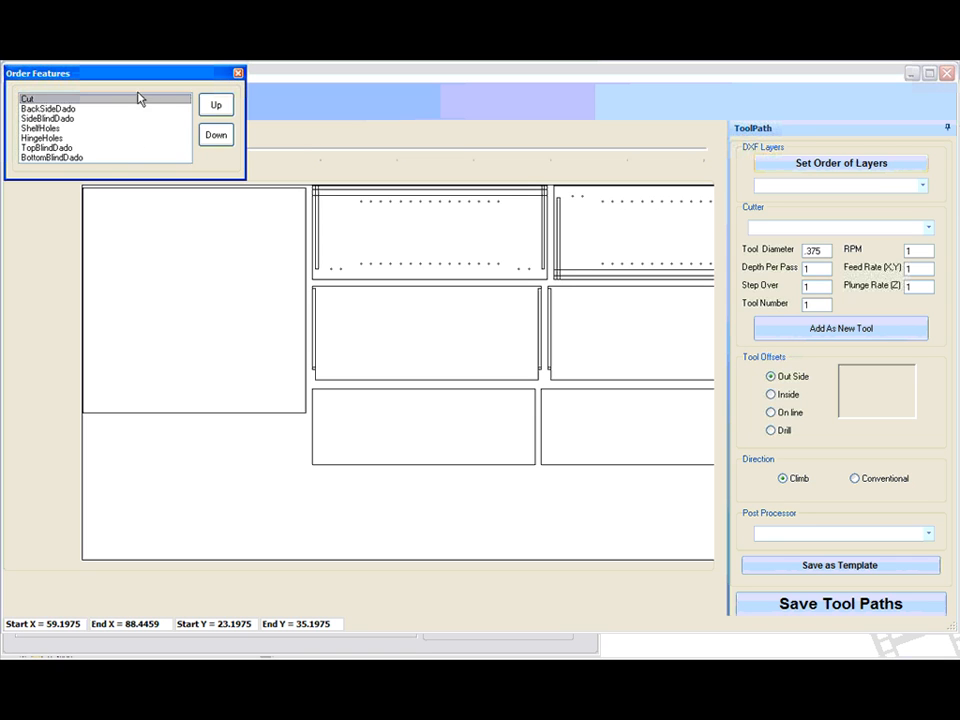
{"action": "left_click", "coordinate": [100, 109]}
{"action": "left_click", "coordinate": [103, 99]}
{"action": "left_click", "coordinate": [214, 145]}
{"action": "left_click", "coordinate": [213, 143]}
{"action": "left_click", "coordinate": [213, 143]}
{"action": "left_click", "coordinate": [213, 143]}
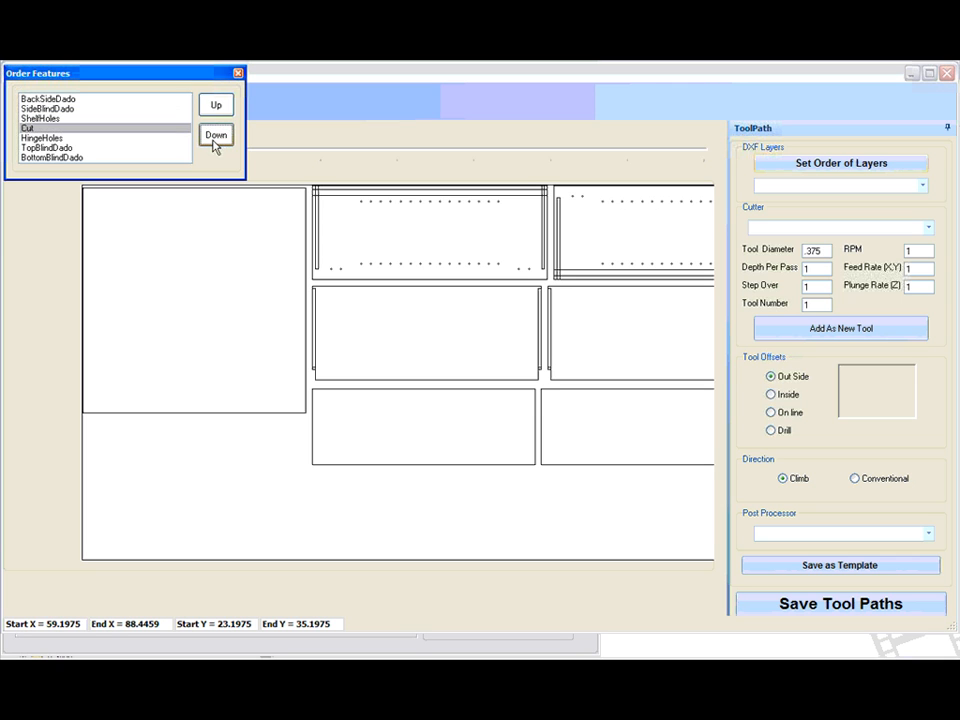
{"action": "left_click", "coordinate": [213, 143]}
{"action": "left_click", "coordinate": [213, 143]}
{"action": "left_click", "coordinate": [213, 143]}
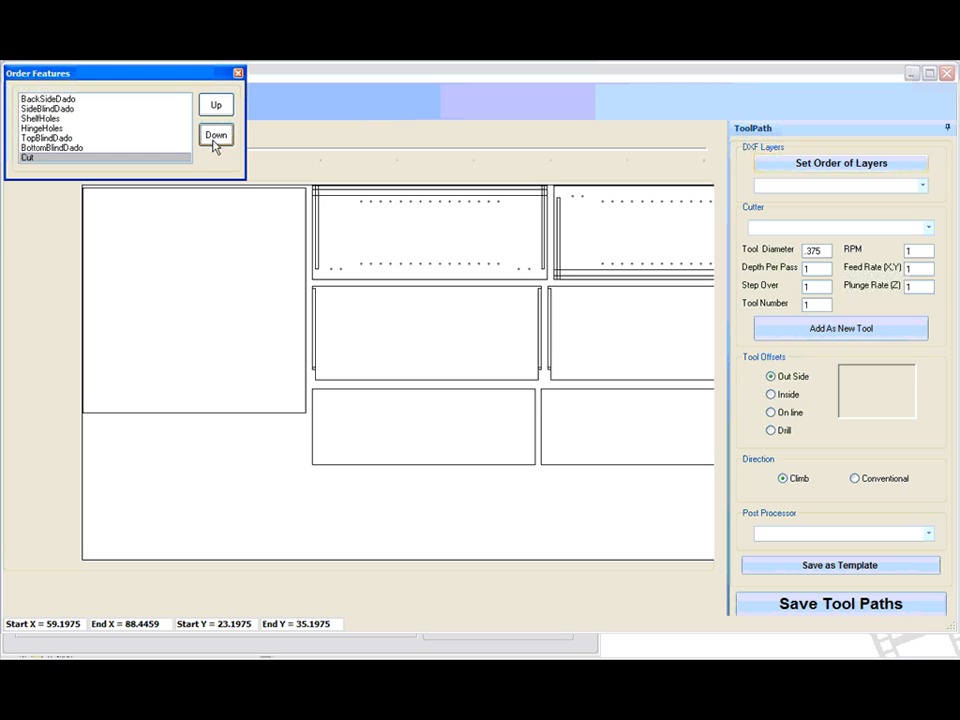
Move the ShelfHoles layer up to first place in the layer order.
{"action": "left_click", "coordinate": [45, 118]}
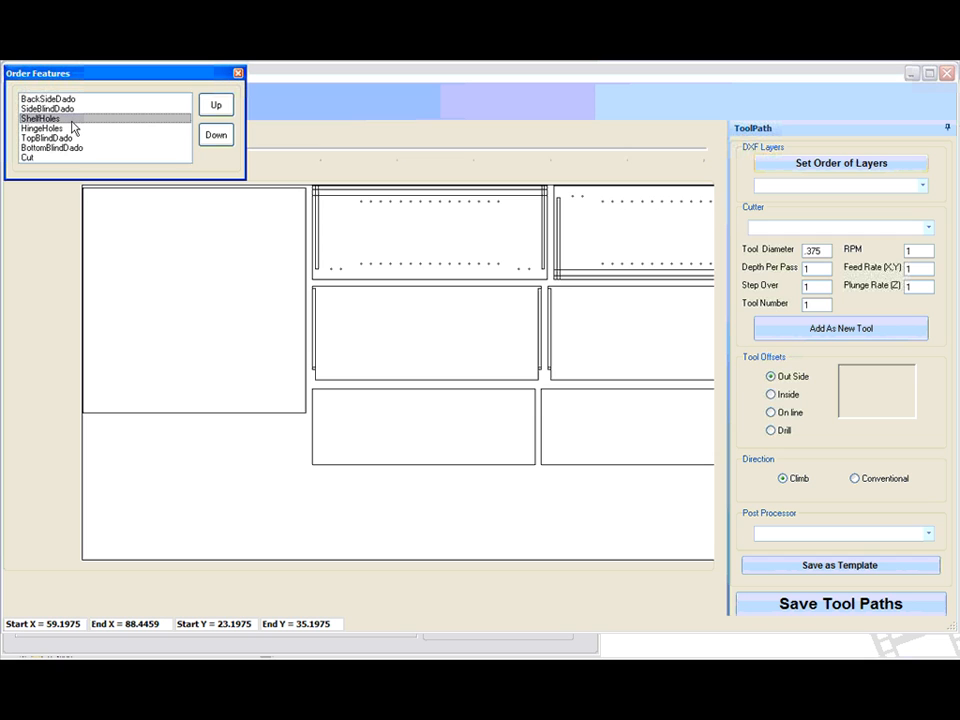
{"action": "left_click", "coordinate": [216, 108]}
{"action": "left_click", "coordinate": [220, 108]}
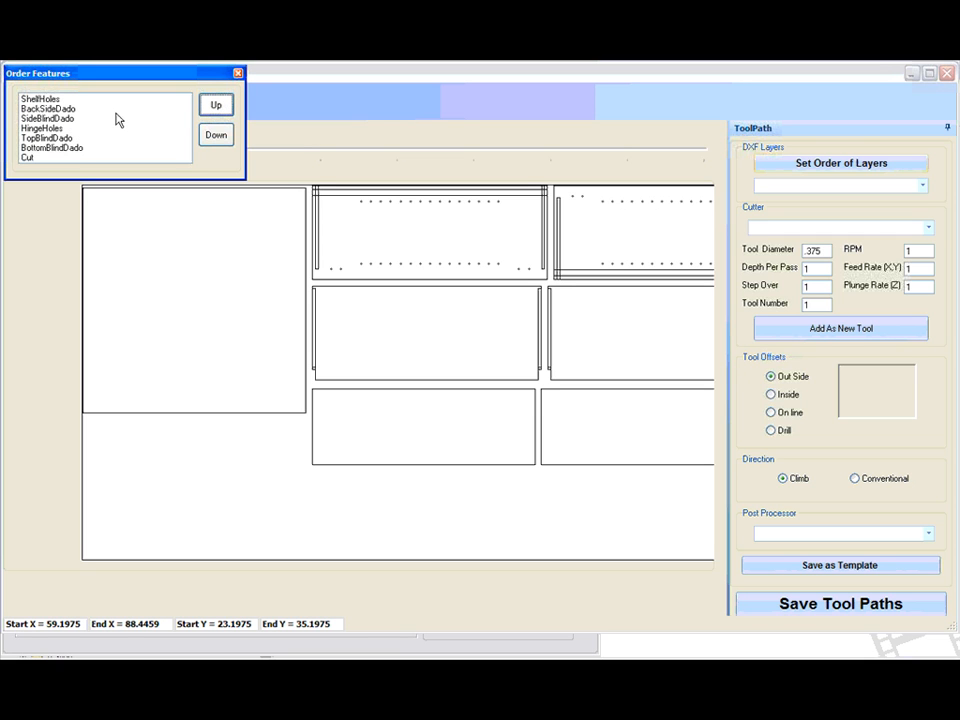
Reorder the TopBlindDado layer so it sits directly after BottomBlindDado and before Cut.
{"action": "left_click", "coordinate": [62, 138]}
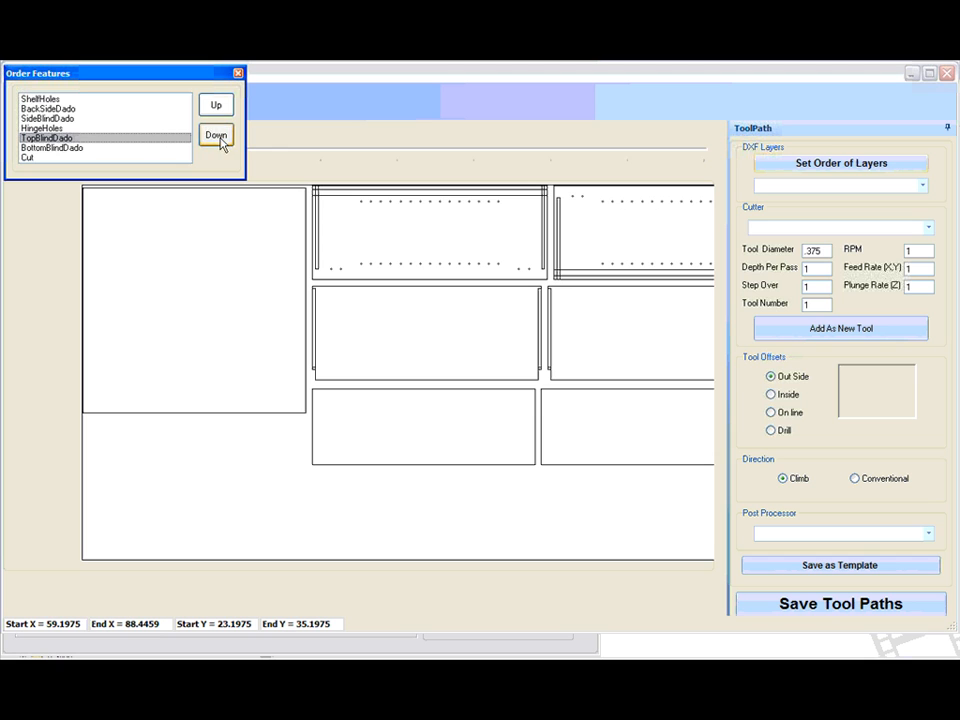
{"action": "left_click", "coordinate": [216, 135]}
{"action": "left_click", "coordinate": [216, 135]}
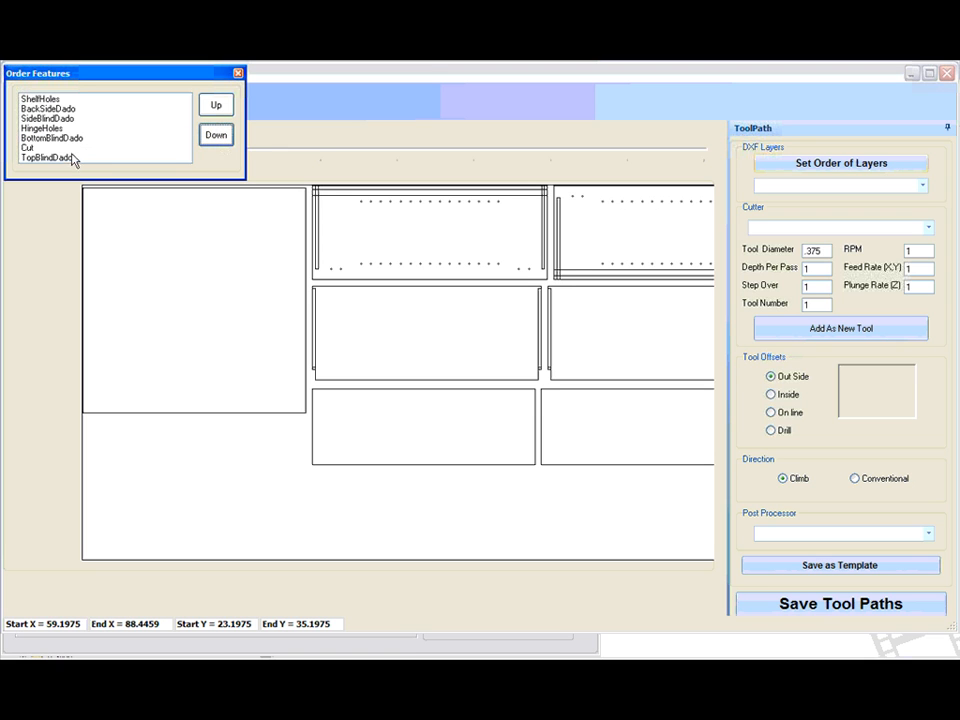
{"action": "left_click", "coordinate": [52, 157]}
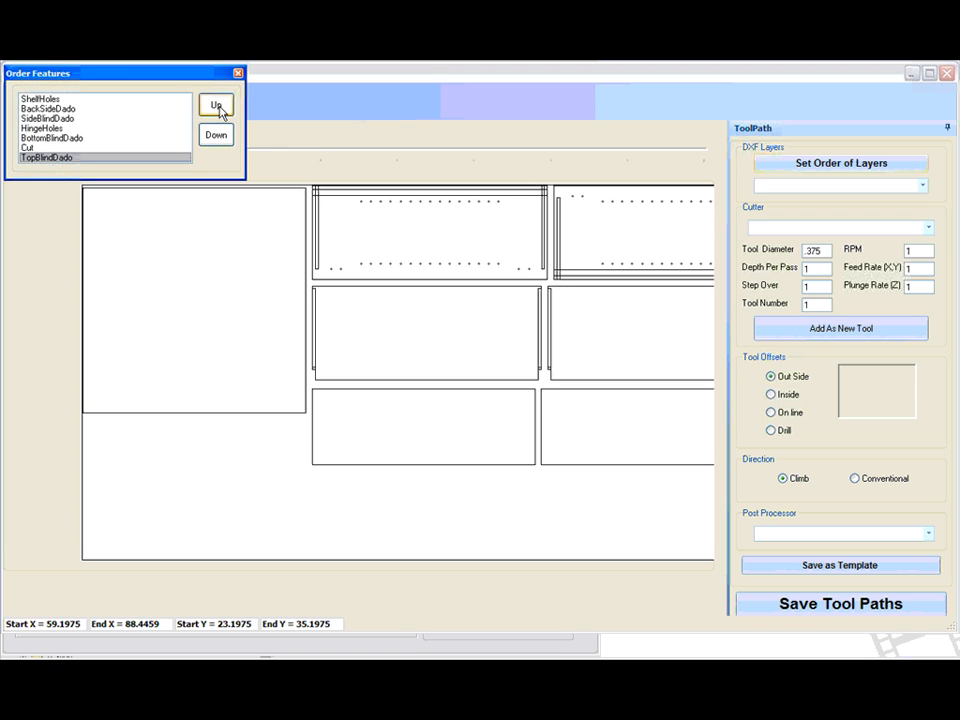
{"action": "left_click", "coordinate": [215, 104]}
Move the HingeHoles layer to first place, ahead of ShelfHoles, and close the layer ordering window.
{"action": "left_click", "coordinate": [50, 129]}
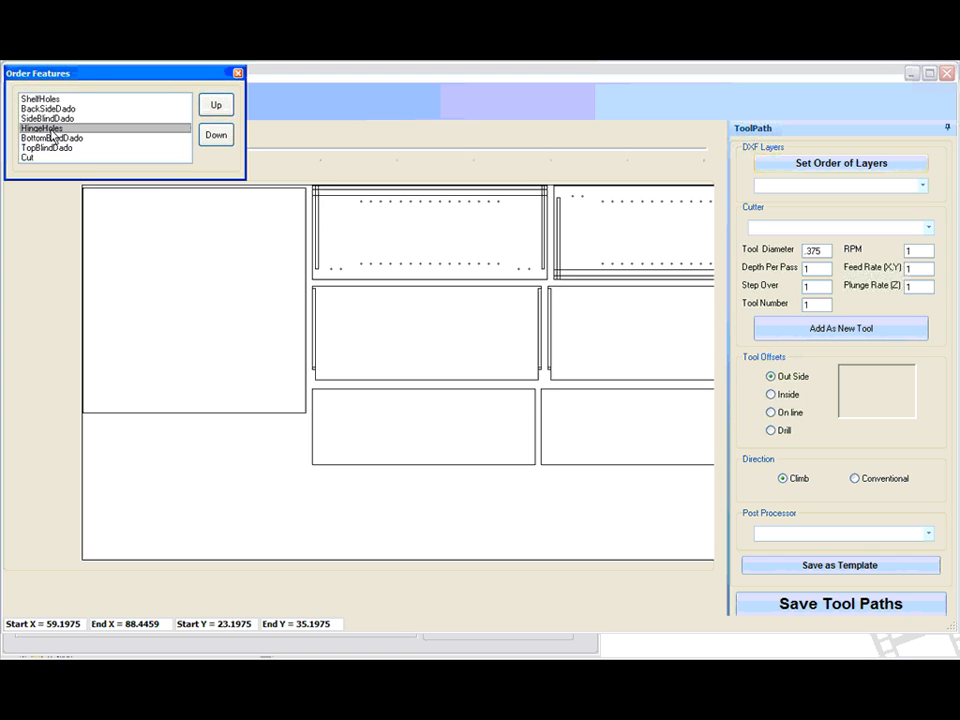
{"action": "left_click", "coordinate": [215, 105]}
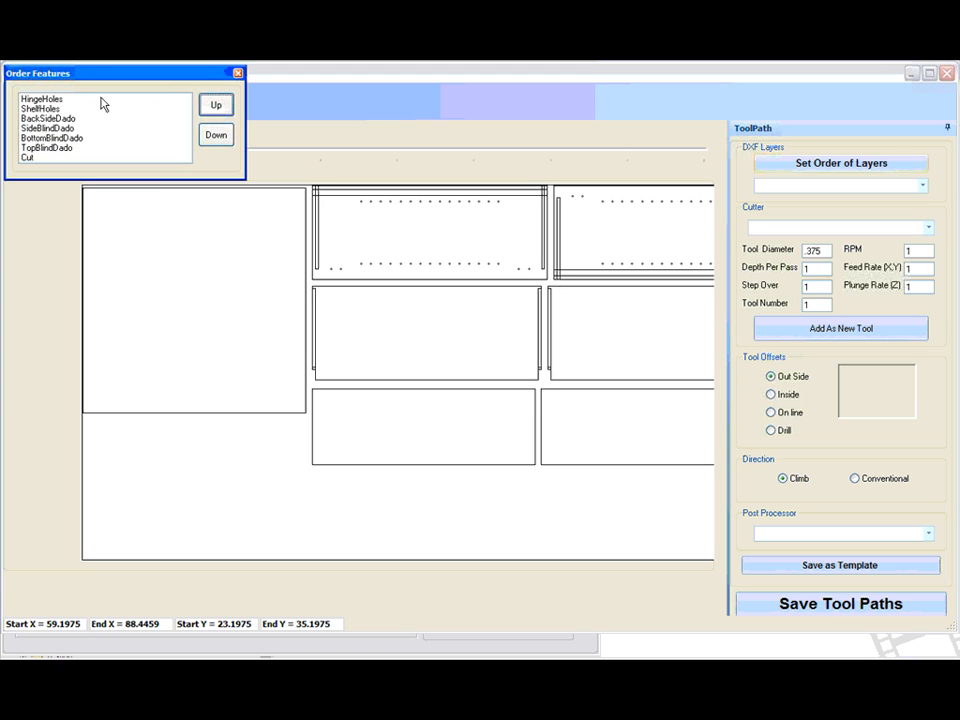
{"action": "left_click", "coordinate": [60, 160]}
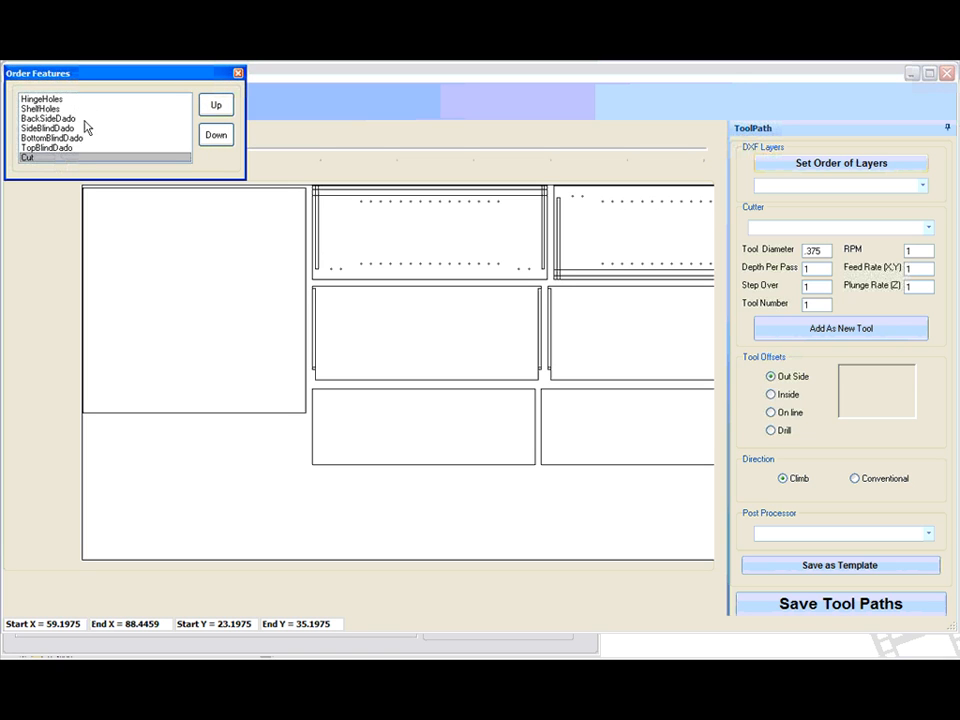
{"action": "left_click", "coordinate": [238, 73]}
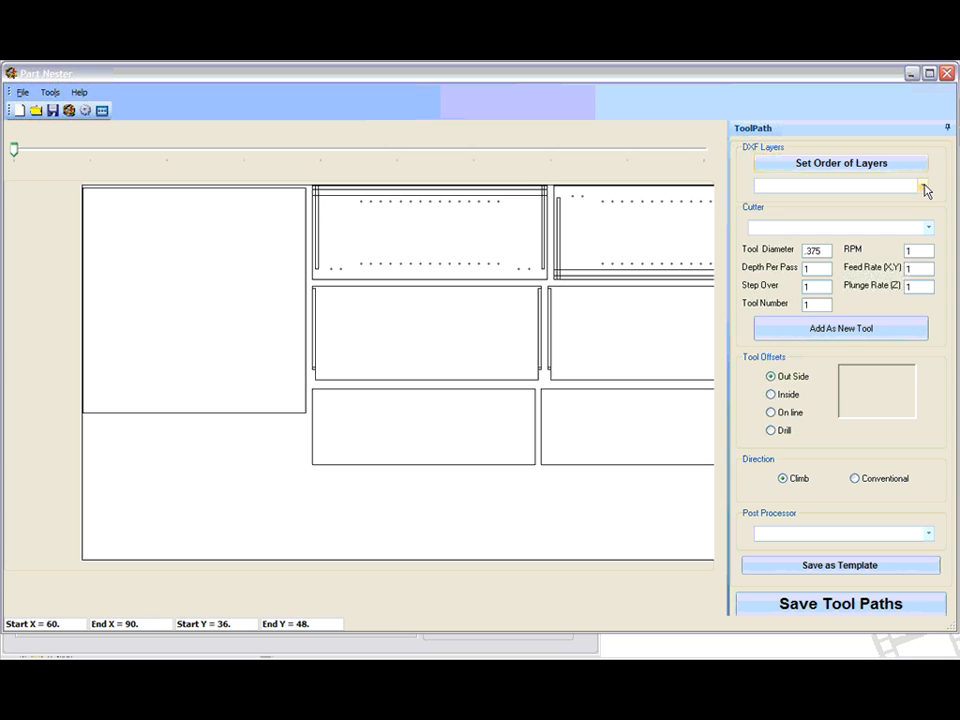
Choose the HingeHoles layer and set its tool offset to Drill and its direction to Conventional.
{"action": "left_click", "coordinate": [923, 187]}
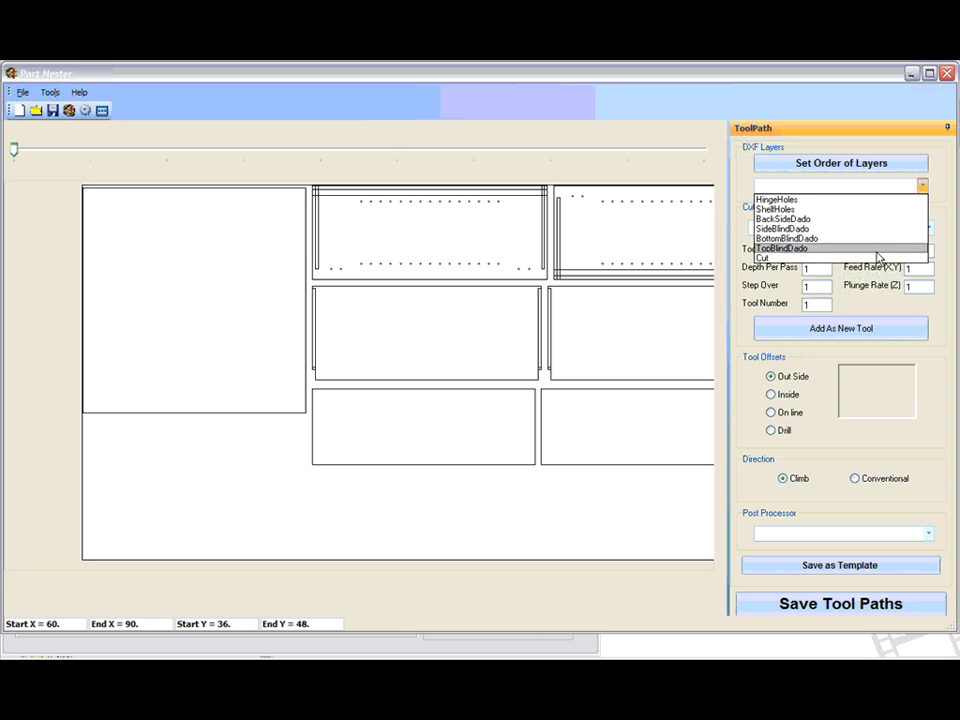
{"action": "left_click", "coordinate": [865, 202]}
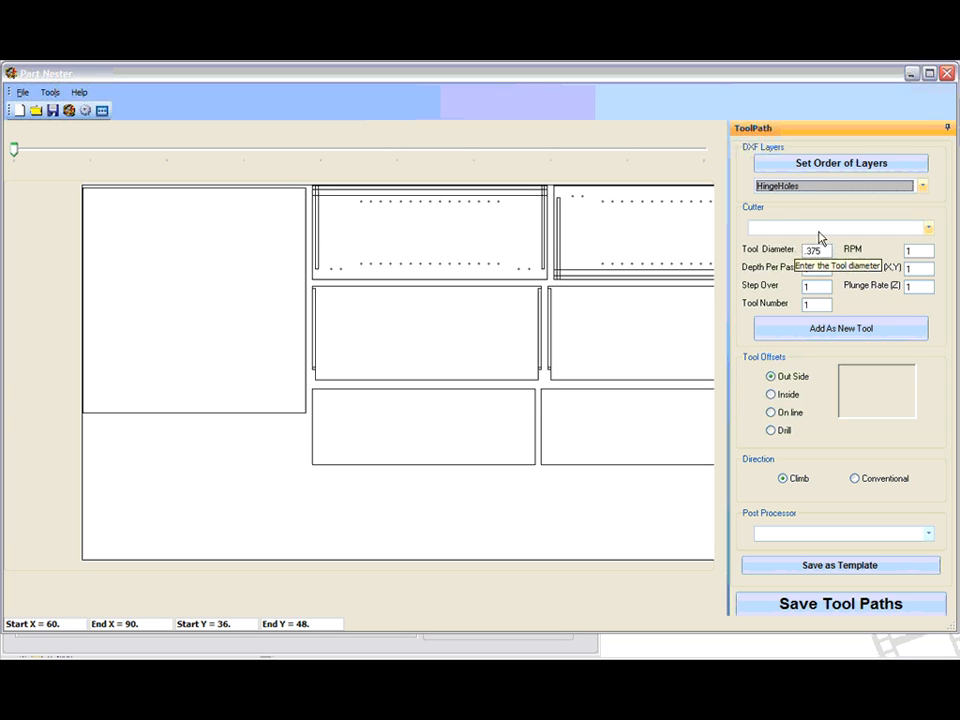
{"action": "left_click", "coordinate": [781, 190]}
{"action": "left_click", "coordinate": [771, 433]}
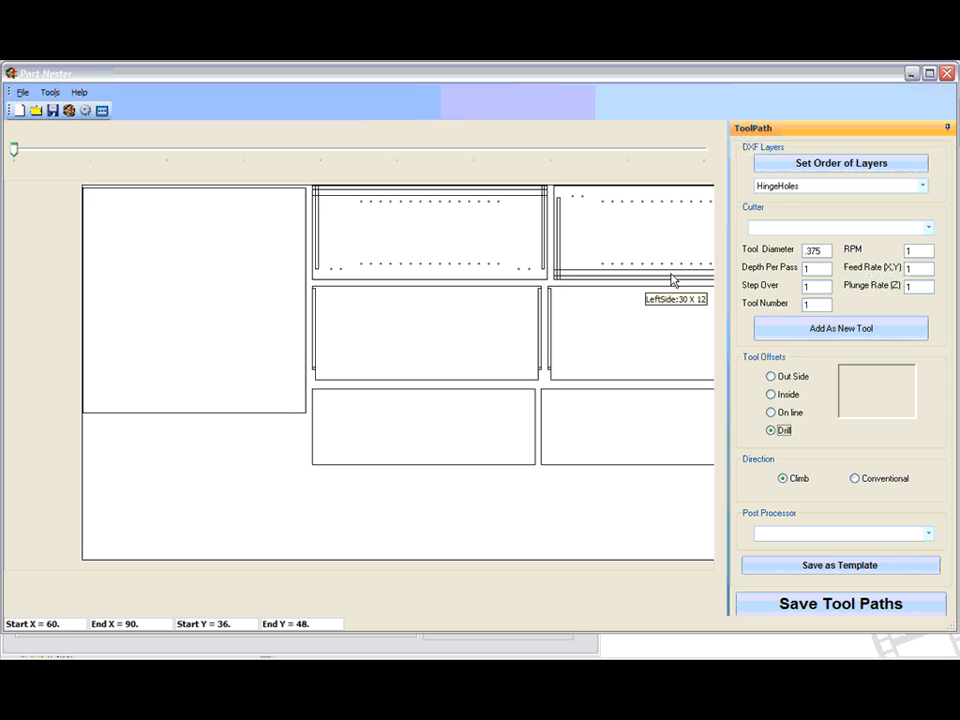
{"action": "left_click", "coordinate": [855, 479]}
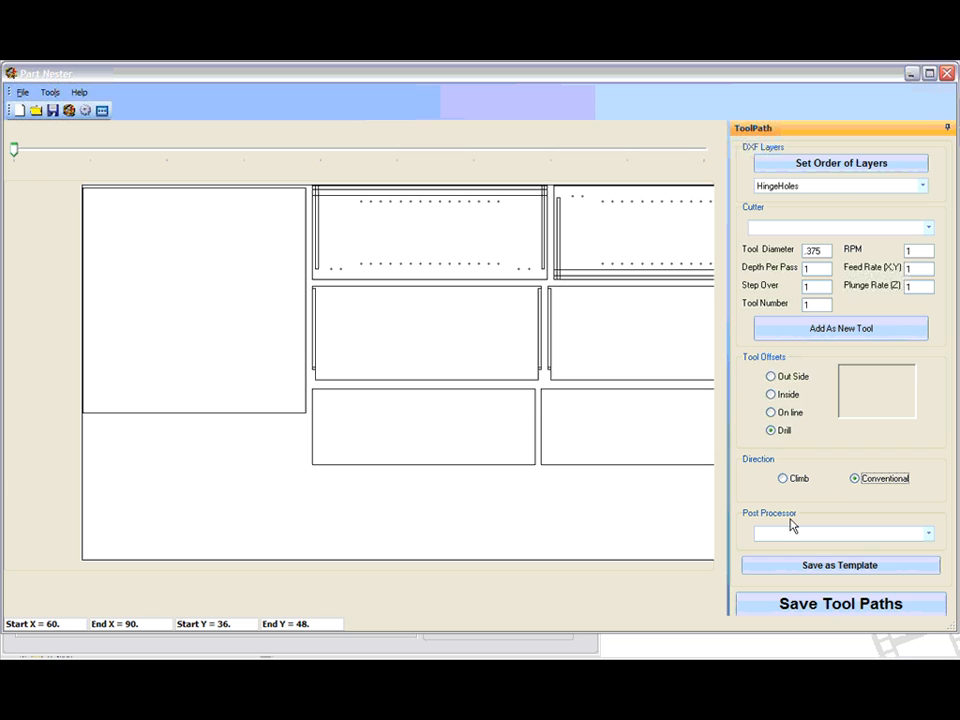
Set the post processor to Fox 48 Drill and save the HingeHoles settings as a template.
{"action": "left_click", "coordinate": [929, 535]}
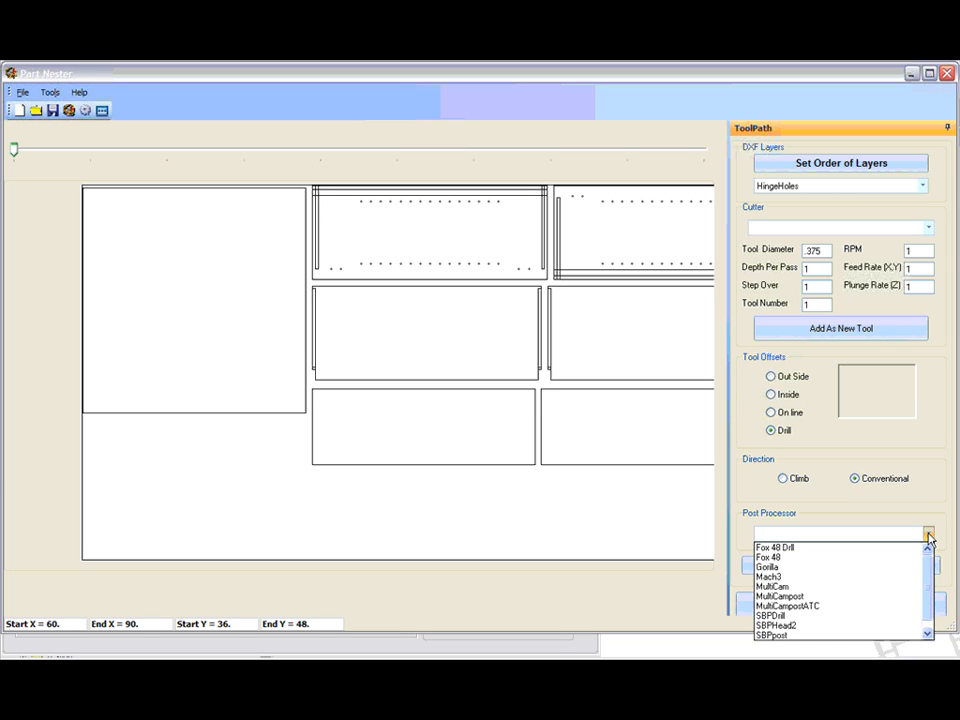
{"action": "left_click", "coordinate": [848, 549]}
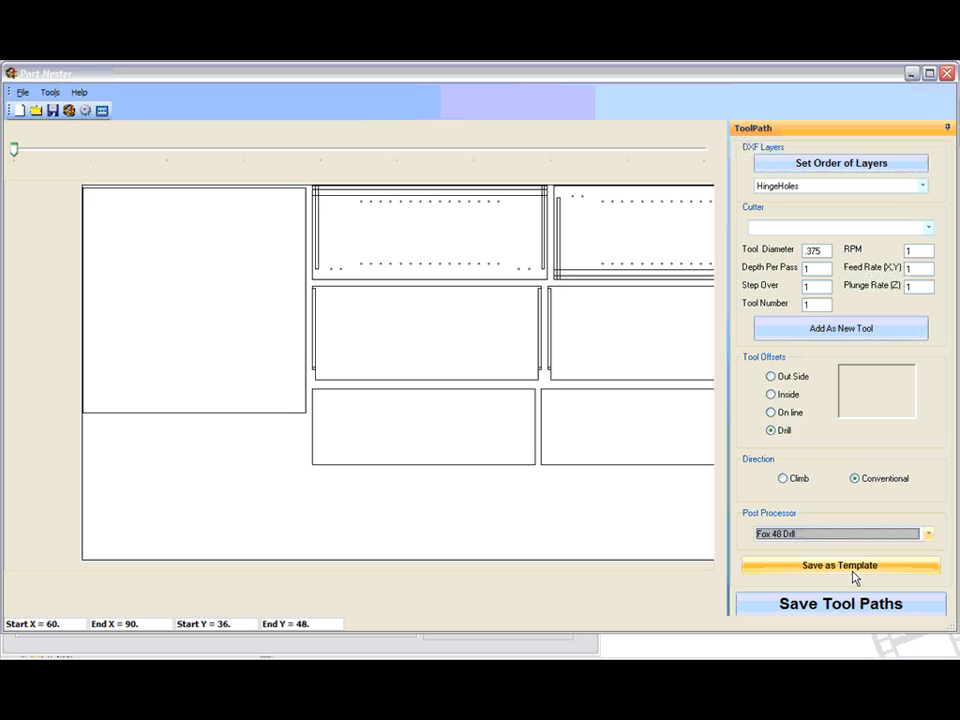
{"action": "left_click", "coordinate": [854, 577]}
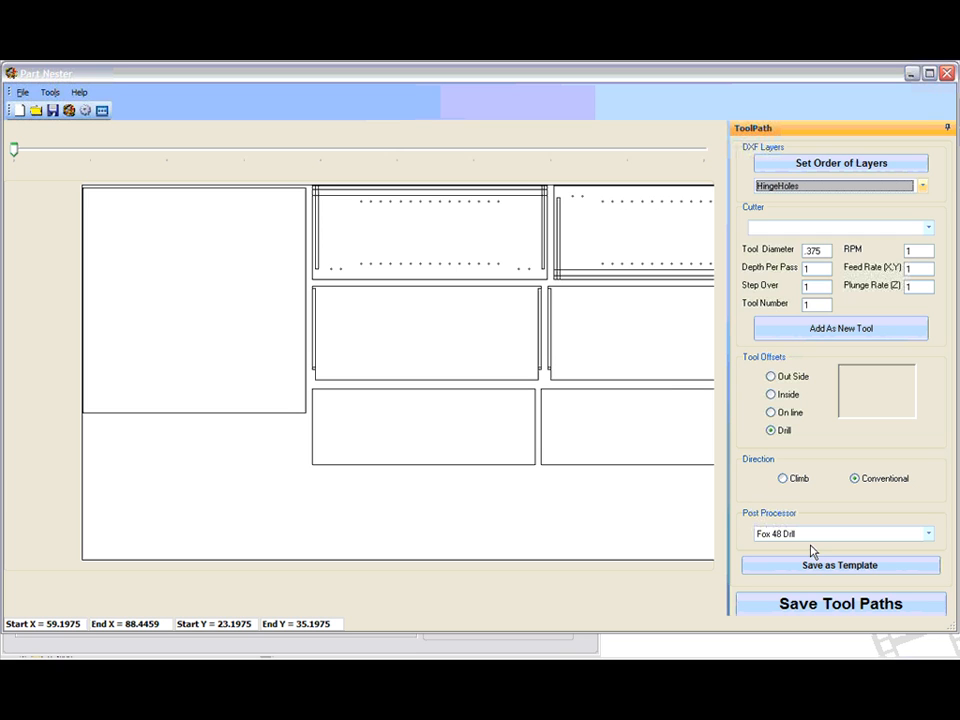
Switch to the BackSideDado layer and set its tool offset to Inside.
{"action": "left_click", "coordinate": [923, 187]}
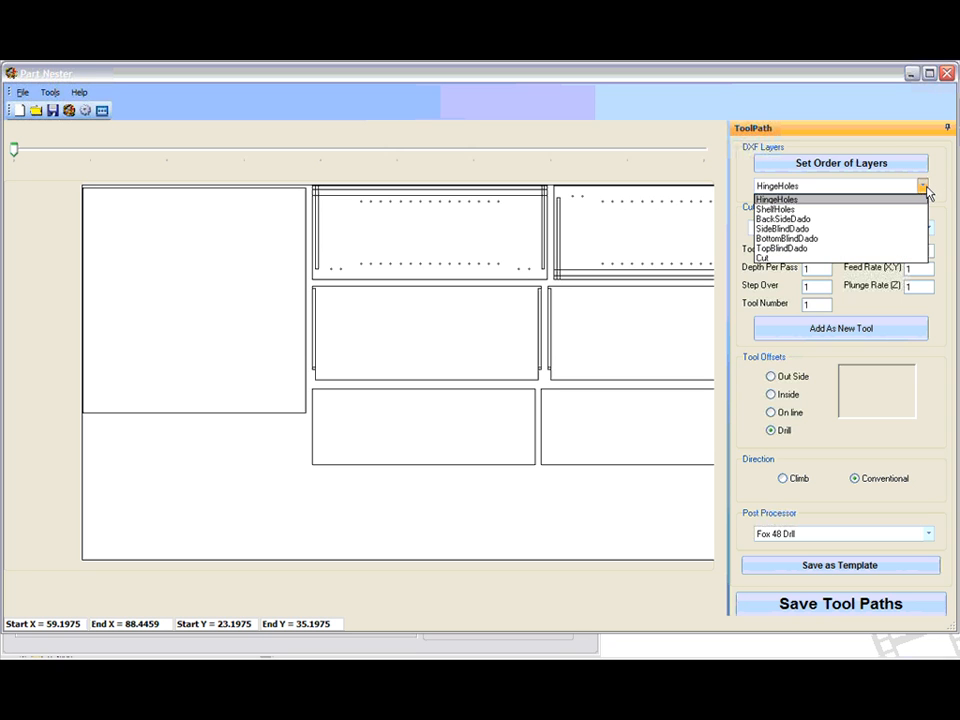
{"action": "left_click", "coordinate": [907, 213]}
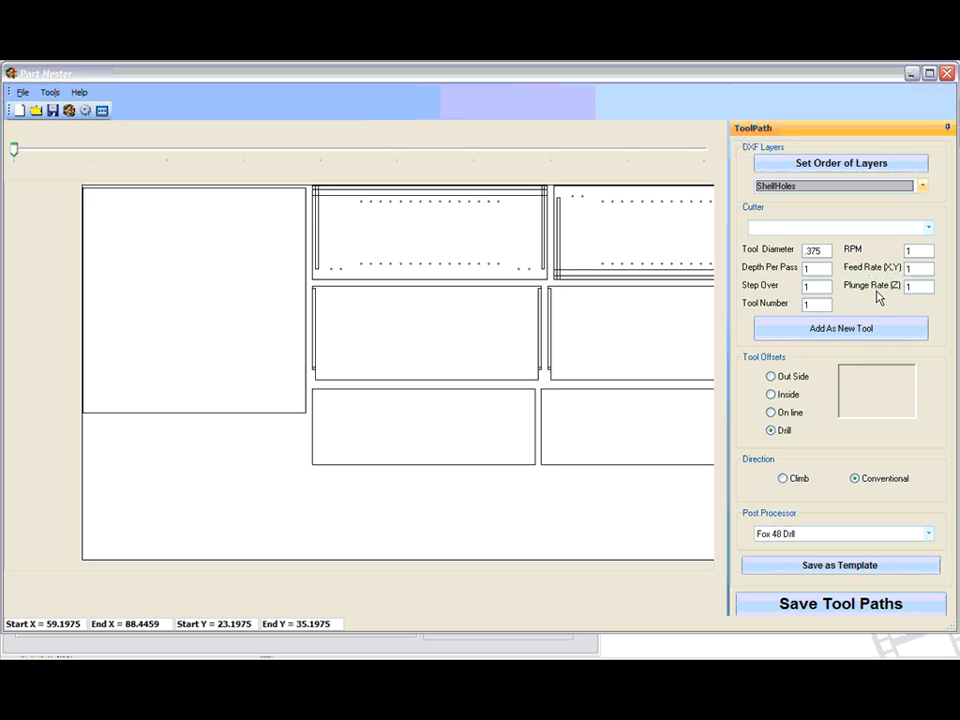
{"action": "left_click", "coordinate": [922, 186]}
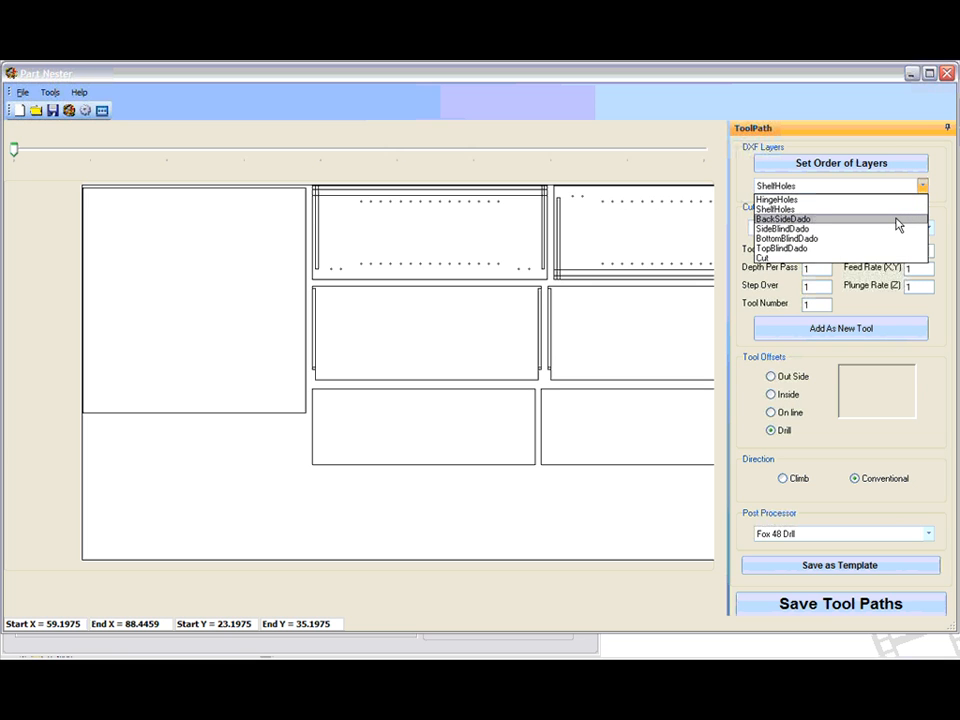
{"action": "left_click", "coordinate": [897, 219]}
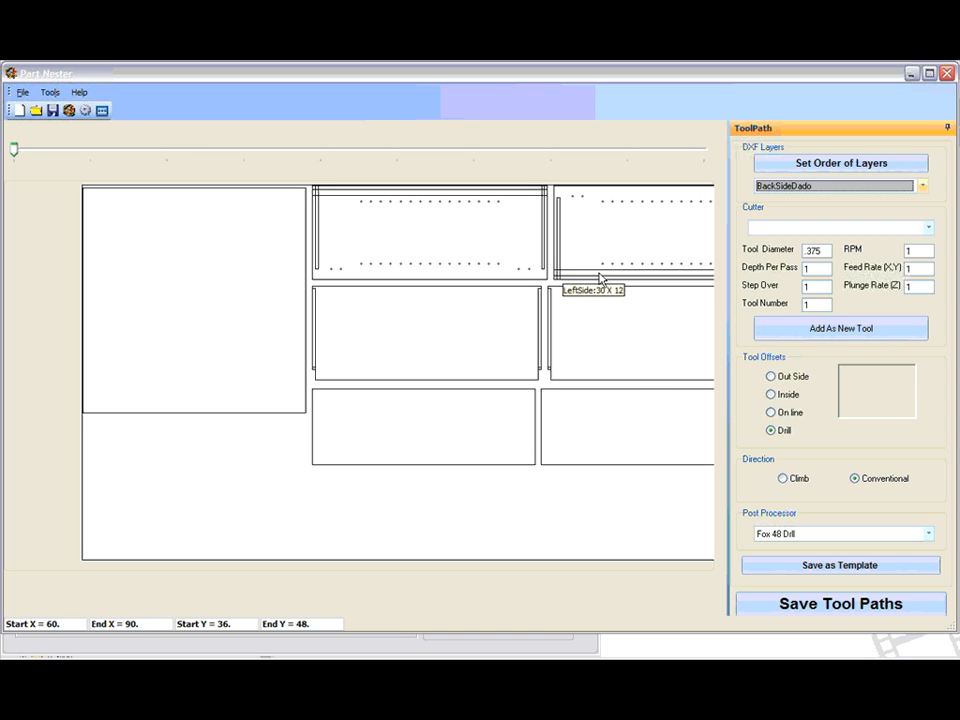
{"action": "left_click", "coordinate": [771, 395]}
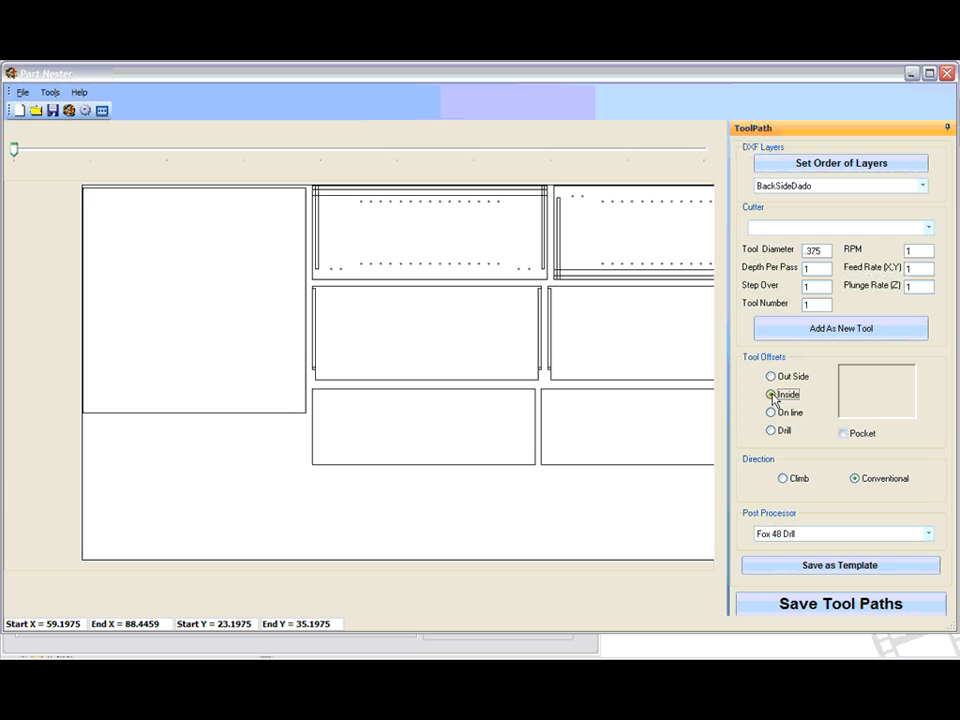
Set the BackSideDado cutter's XY feed rate to 1200 and its Z plunge rate to 120.
{"action": "left_click", "coordinate": [827, 251]}
{"action": "double_click", "coordinate": [919, 269]}
{"action": "type", "text": "1200"}
{"action": "double_click", "coordinate": [922, 286]}
{"action": "key", "text": "BackSpace"}
{"action": "type", "text": "120"}
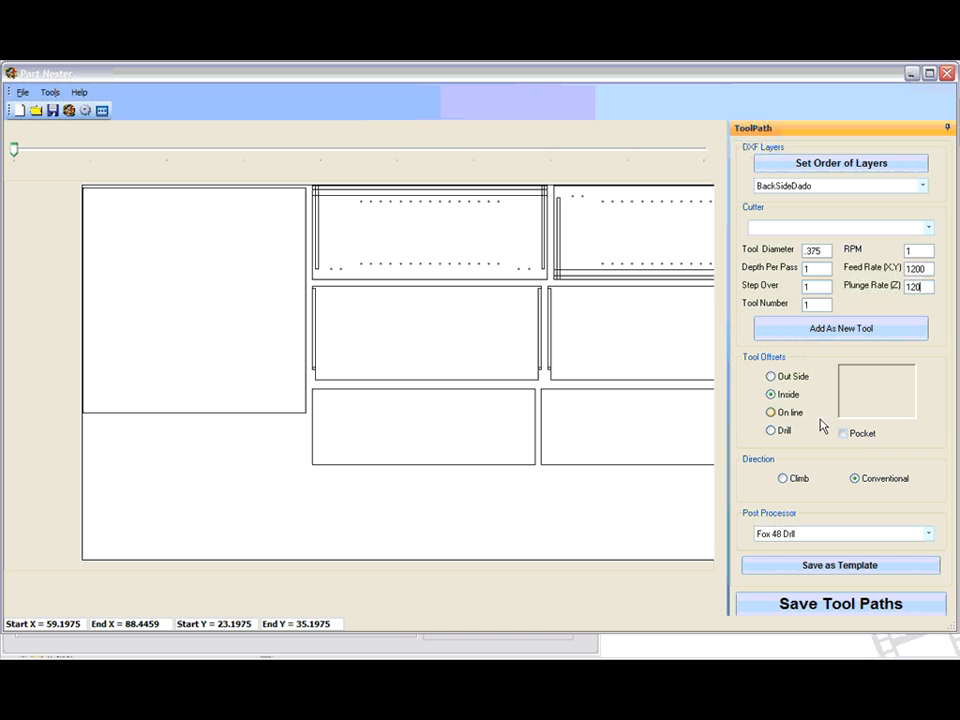
Try the Out Side tool offset and the Pocket option for the BackSideDado layer.
{"action": "left_click", "coordinate": [778, 377]}
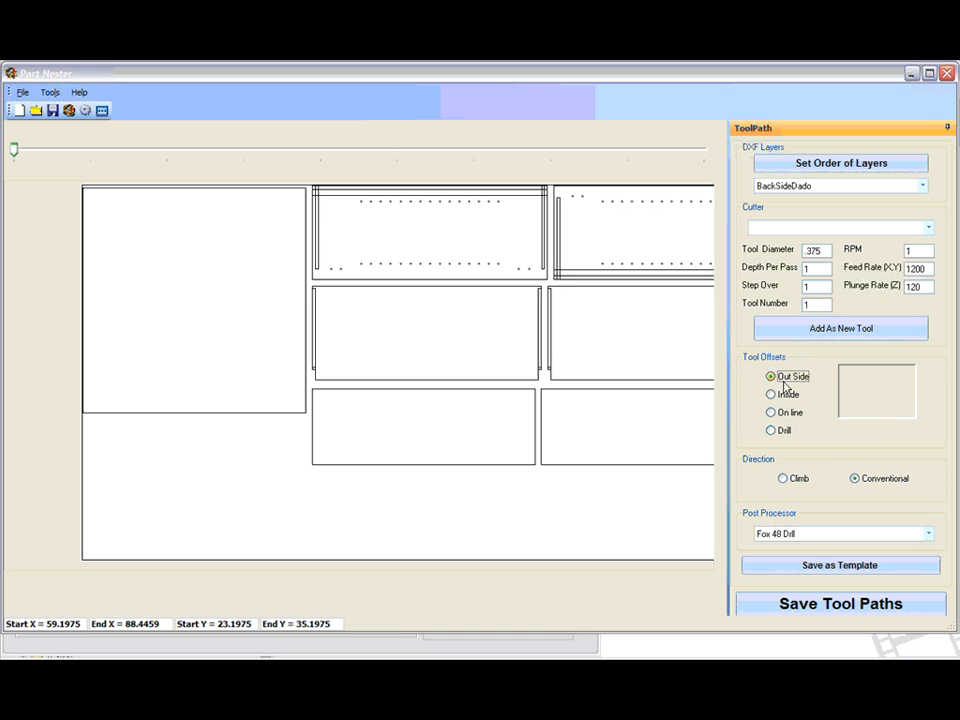
{"action": "left_click", "coordinate": [794, 396]}
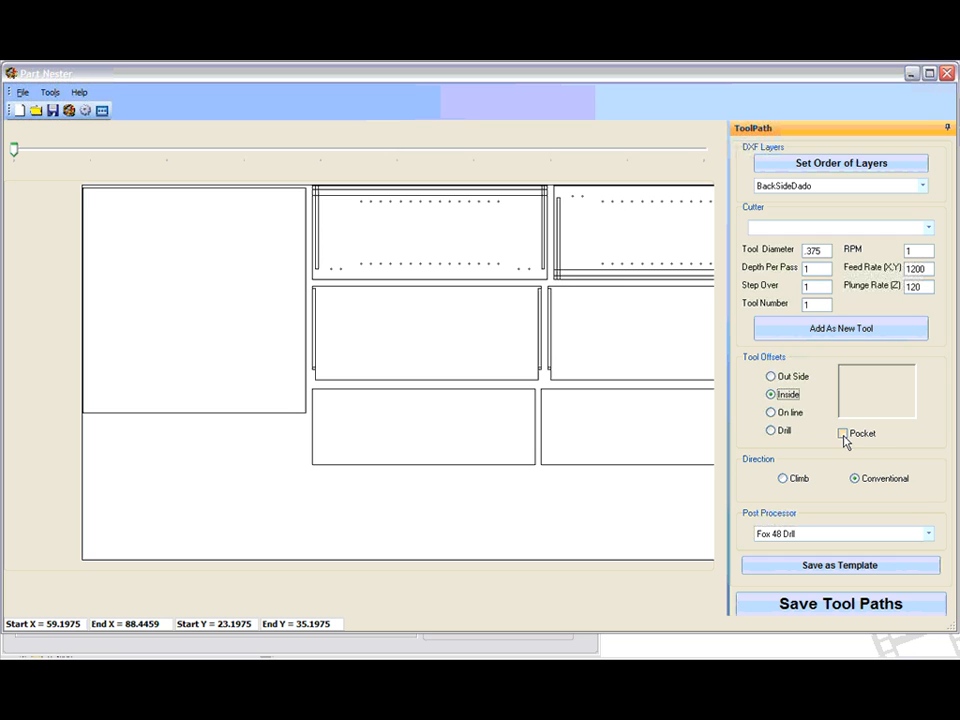
{"action": "mouse_move", "coordinate": [607, 283]}
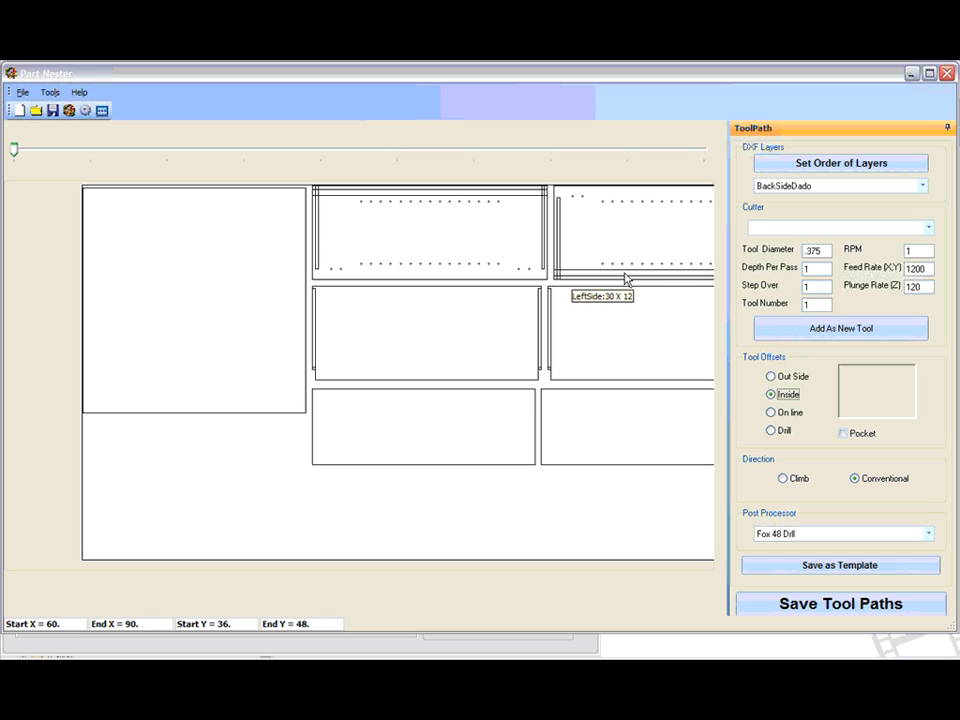
{"action": "left_click", "coordinate": [844, 434]}
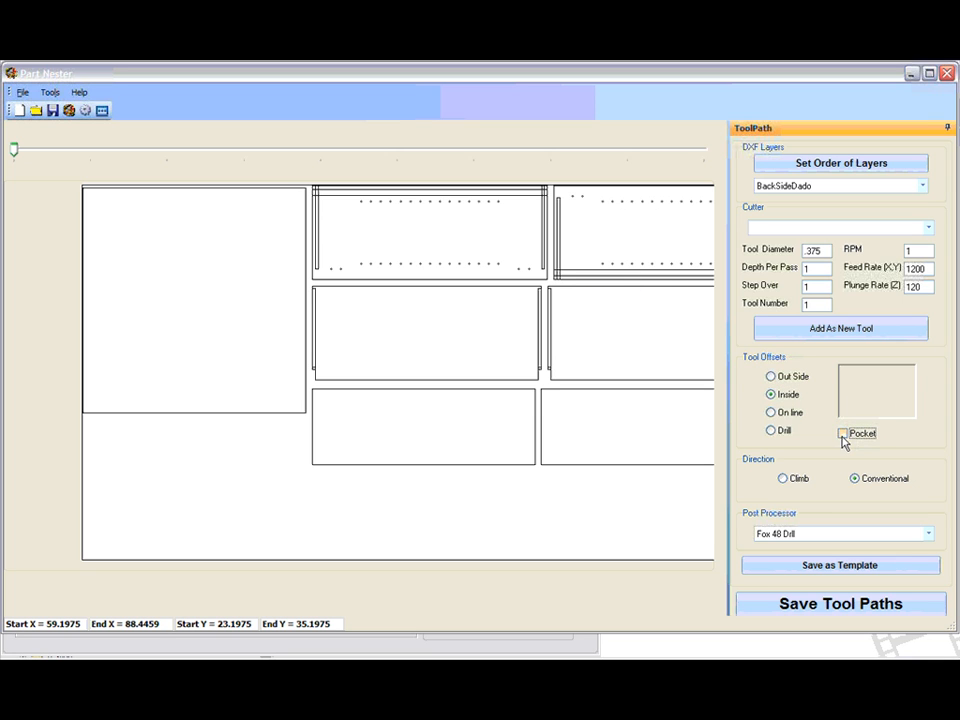
{"action": "left_click", "coordinate": [848, 436]}
Set the post processor to Fox 48 and save the BackSideDado settings as a template.
{"action": "left_click", "coordinate": [928, 535]}
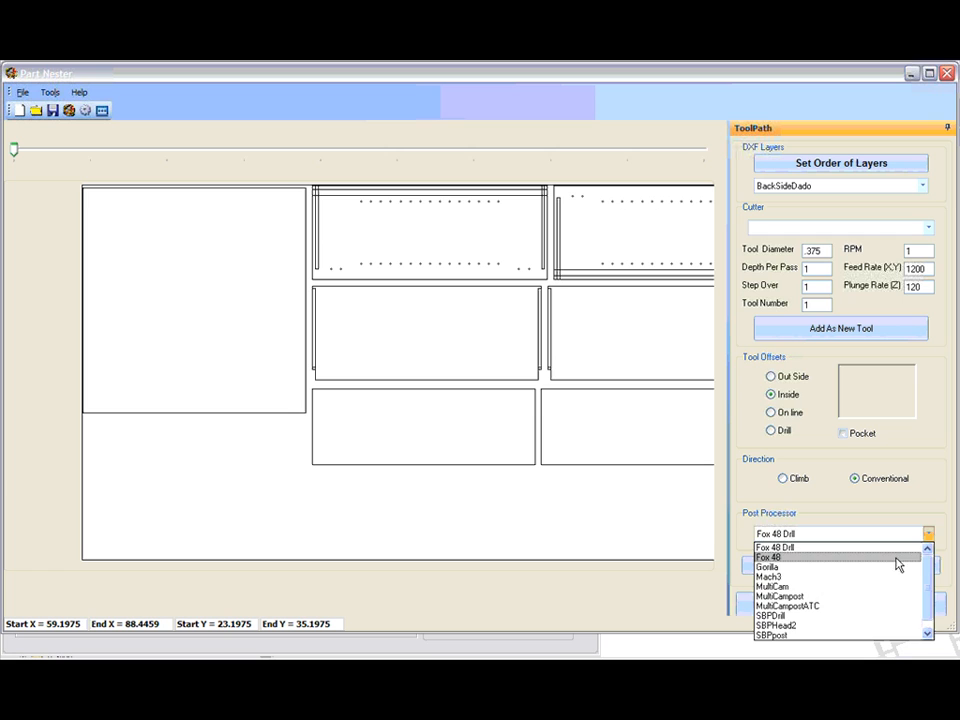
{"action": "left_click", "coordinate": [896, 558]}
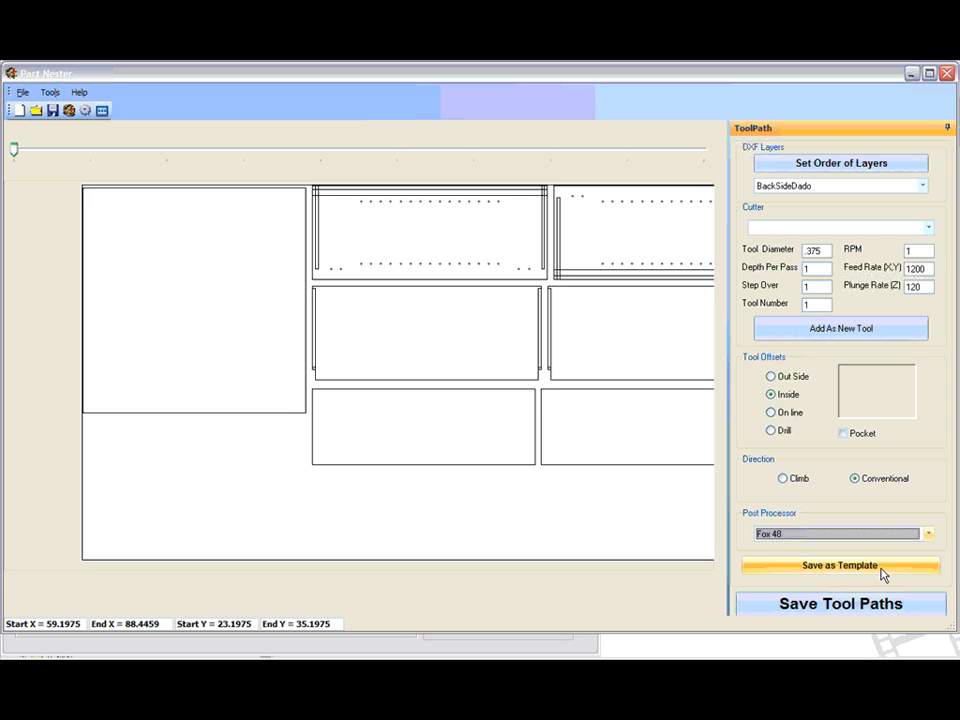
{"action": "left_click", "coordinate": [883, 575]}
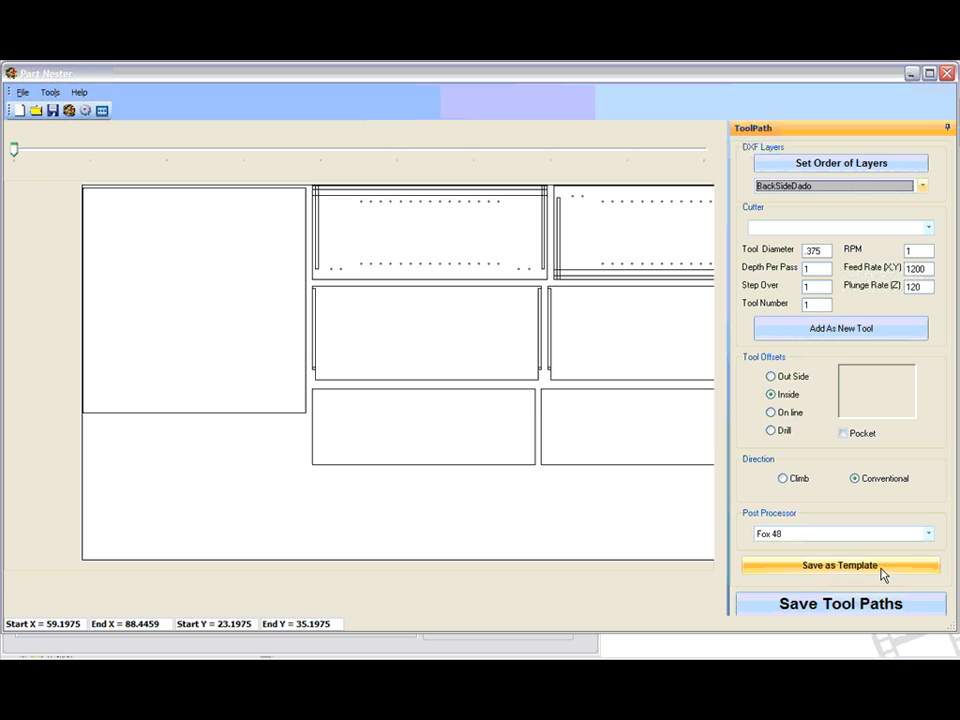
Save the same Inside offset, feed rate and Fox 48 settings as templates for the SideBlindDado, BottomBlindDado and TopBlindDado layers.
{"action": "left_click", "coordinate": [924, 186]}
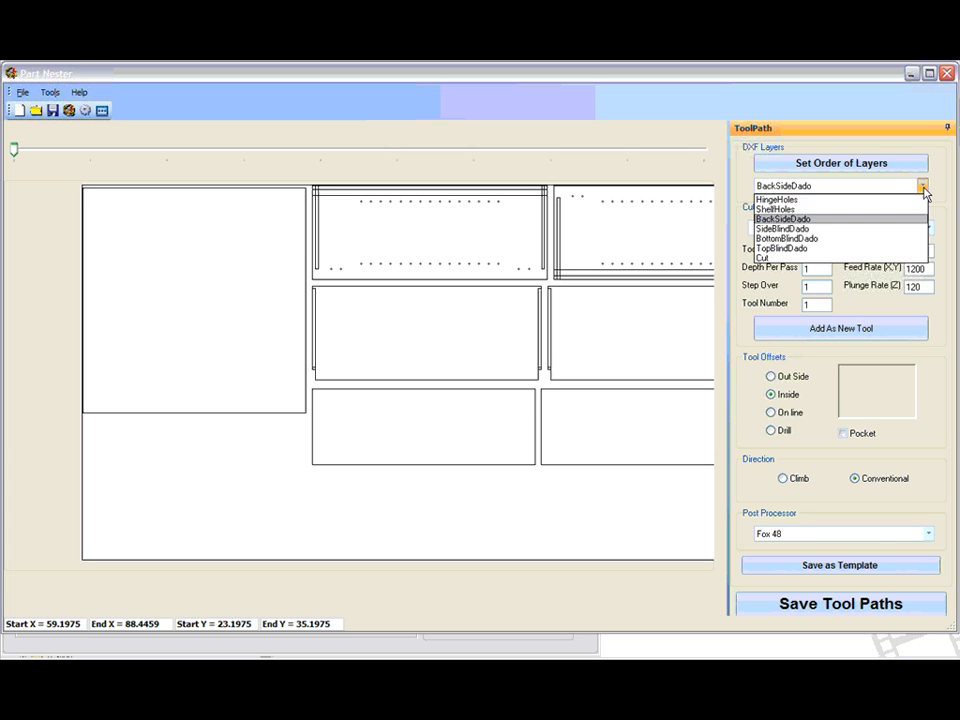
{"action": "left_click", "coordinate": [894, 228]}
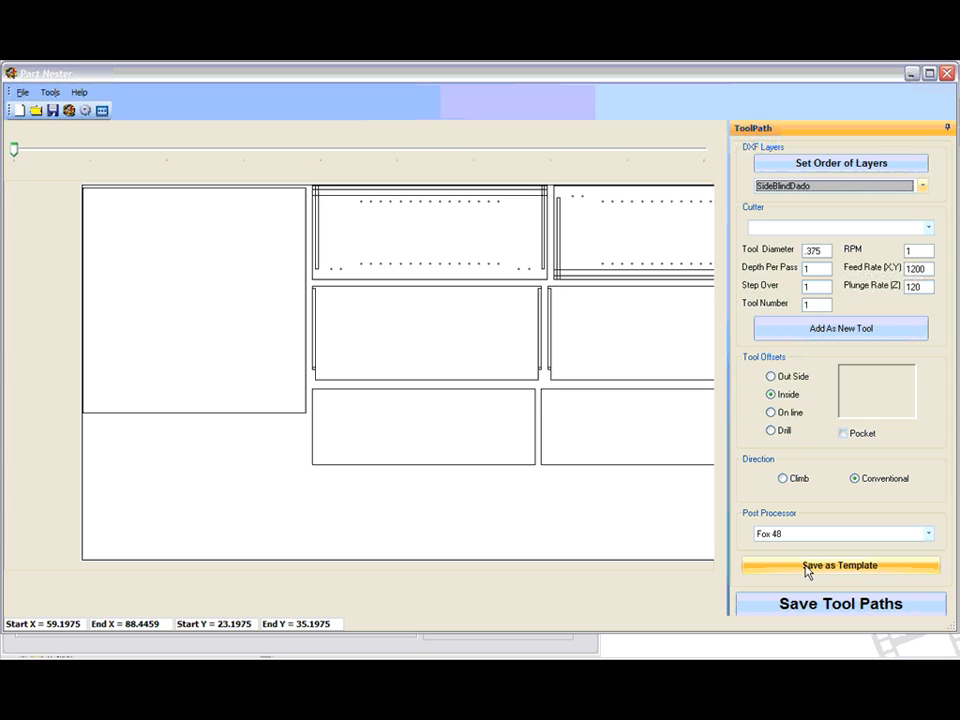
{"action": "left_click", "coordinate": [923, 187]}
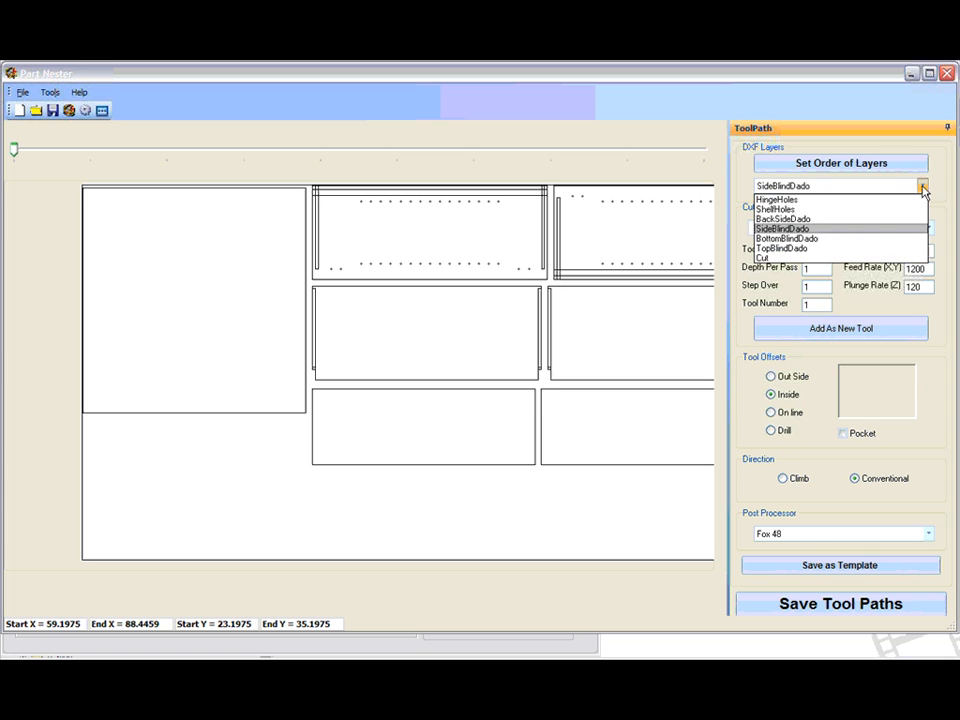
{"action": "left_click", "coordinate": [877, 240]}
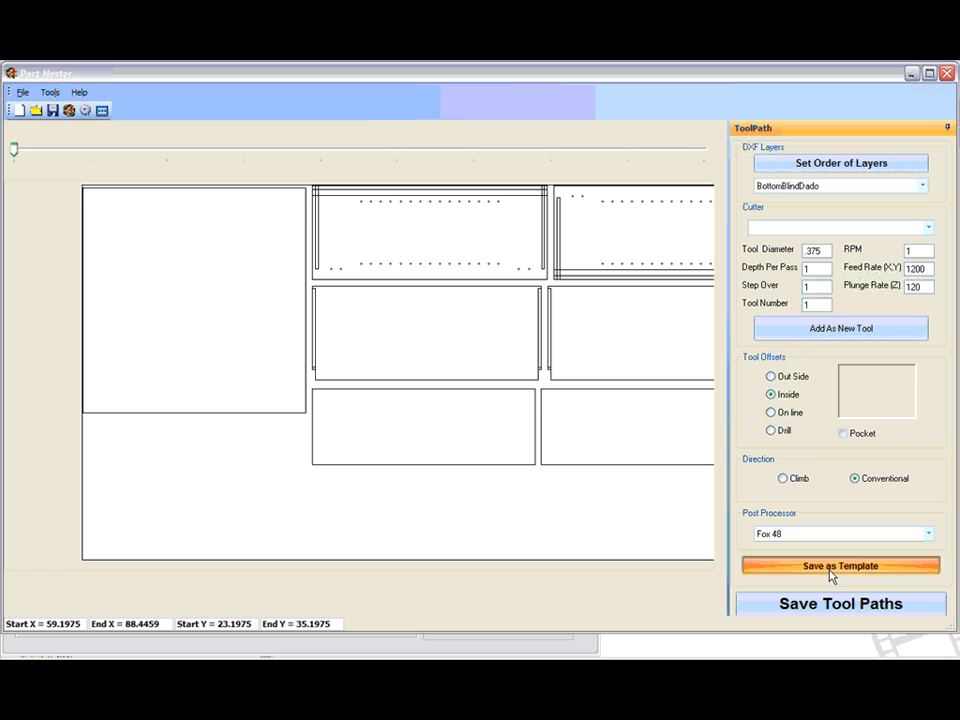
{"action": "left_click", "coordinate": [924, 187]}
{"action": "left_click", "coordinate": [900, 248]}
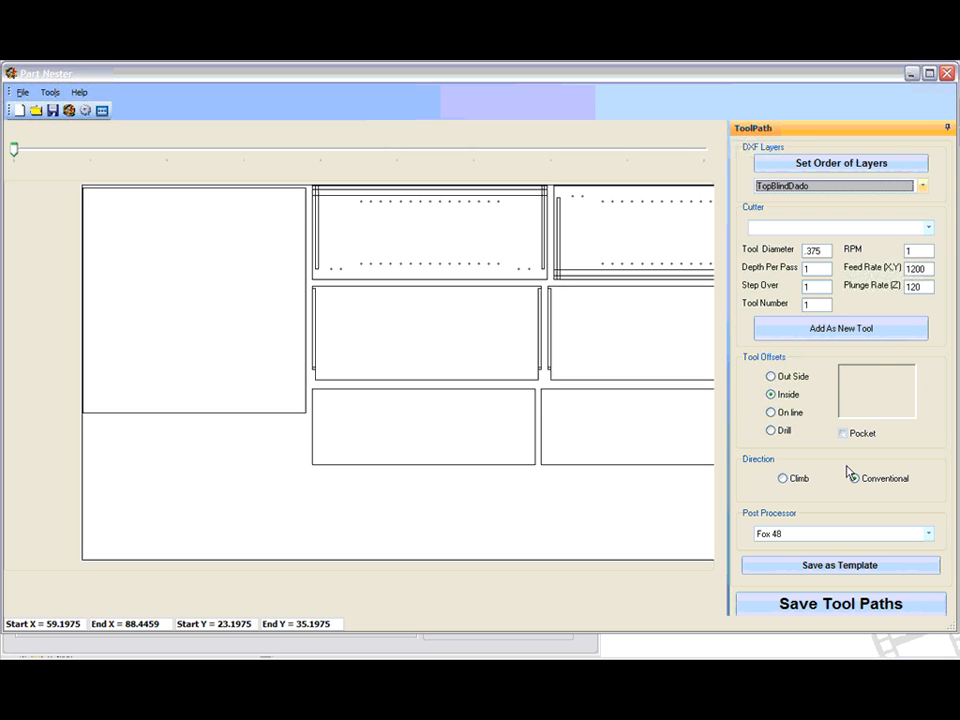
{"action": "left_click", "coordinate": [843, 568]}
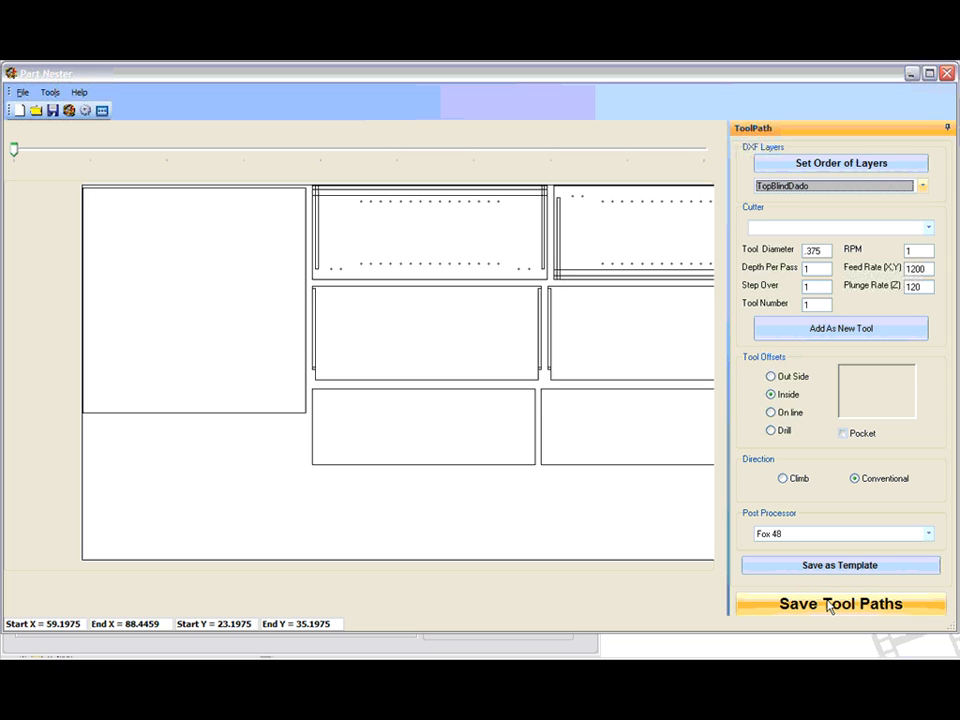
Save the tool paths under the name test in the Cabinet2 folder inside Open House on the Desktop.
{"action": "left_click", "coordinate": [829, 605]}
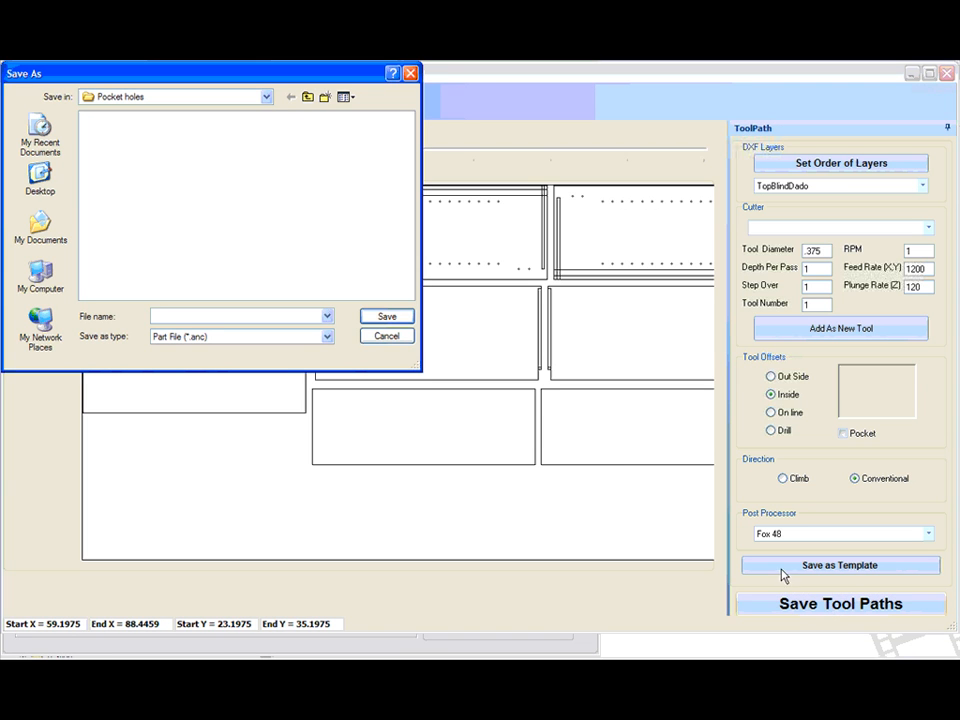
{"action": "left_click", "coordinate": [41, 180]}
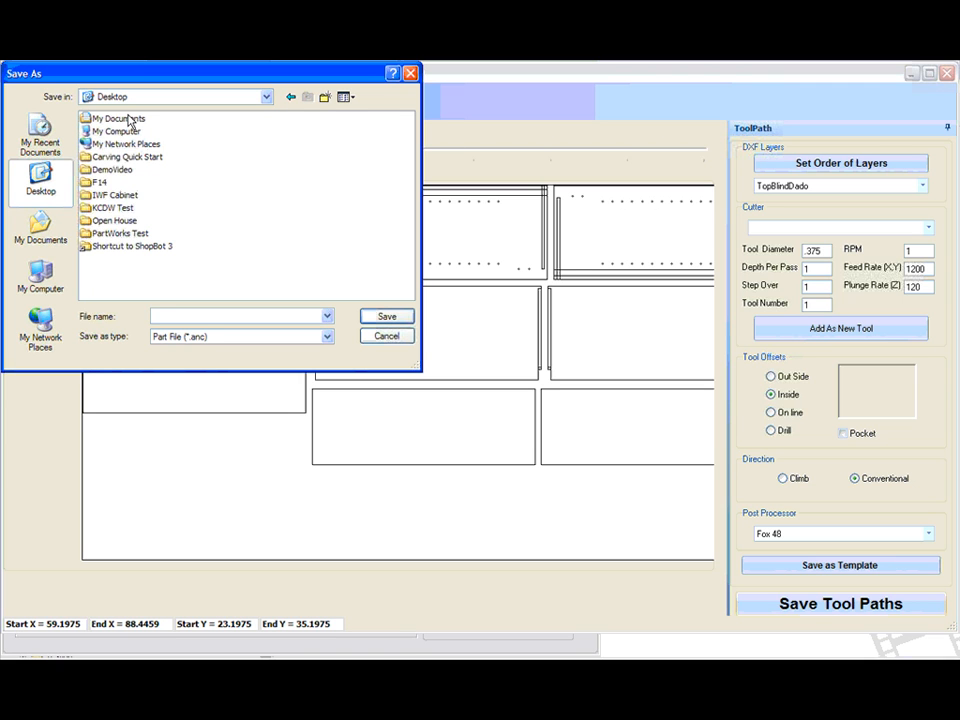
{"action": "double_click", "coordinate": [114, 220]}
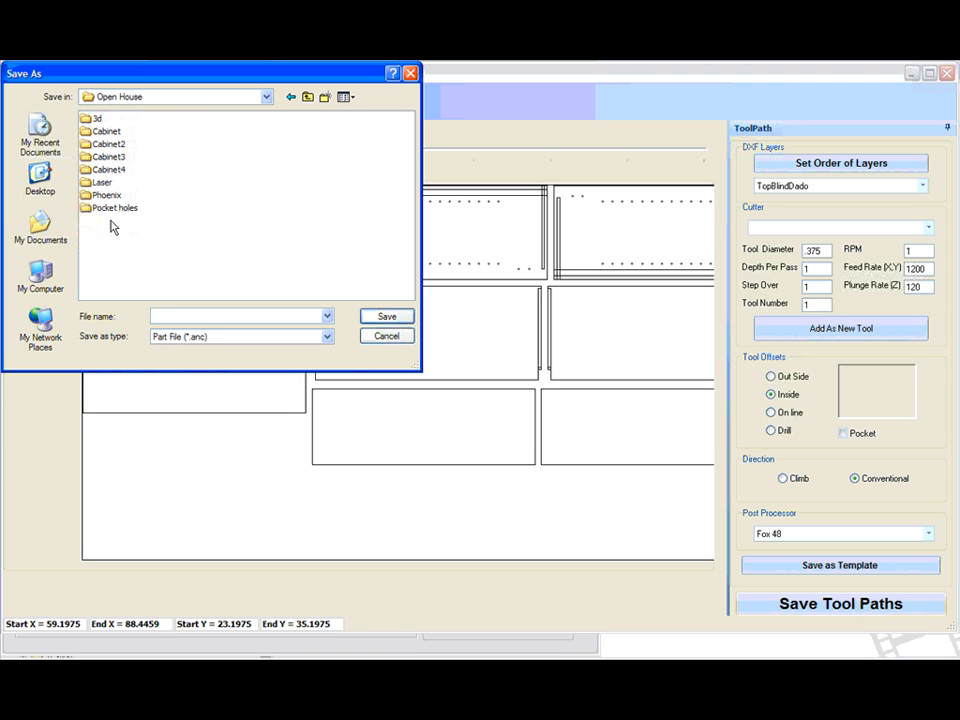
{"action": "double_click", "coordinate": [116, 144]}
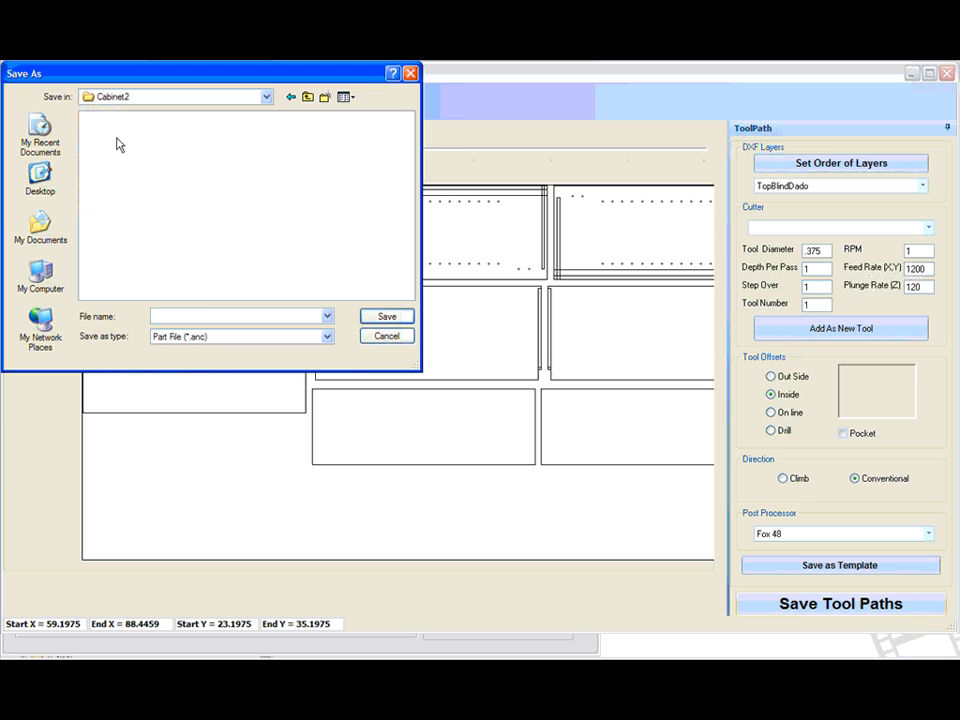
{"action": "left_click", "coordinate": [200, 315]}
{"action": "type", "text": "test"}
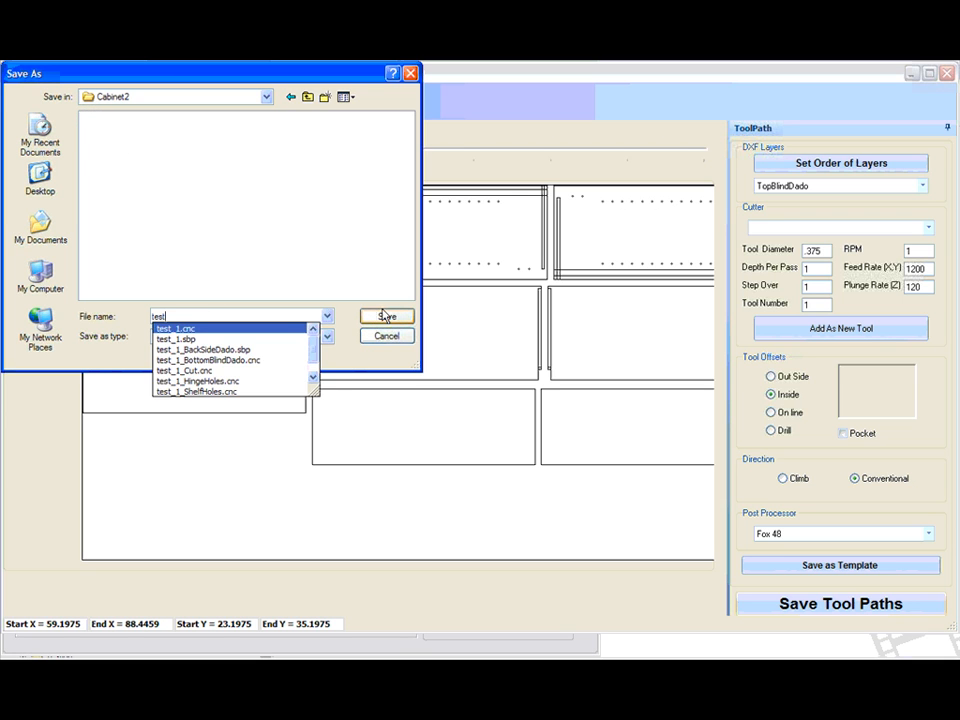
{"action": "left_click", "coordinate": [386, 316]}
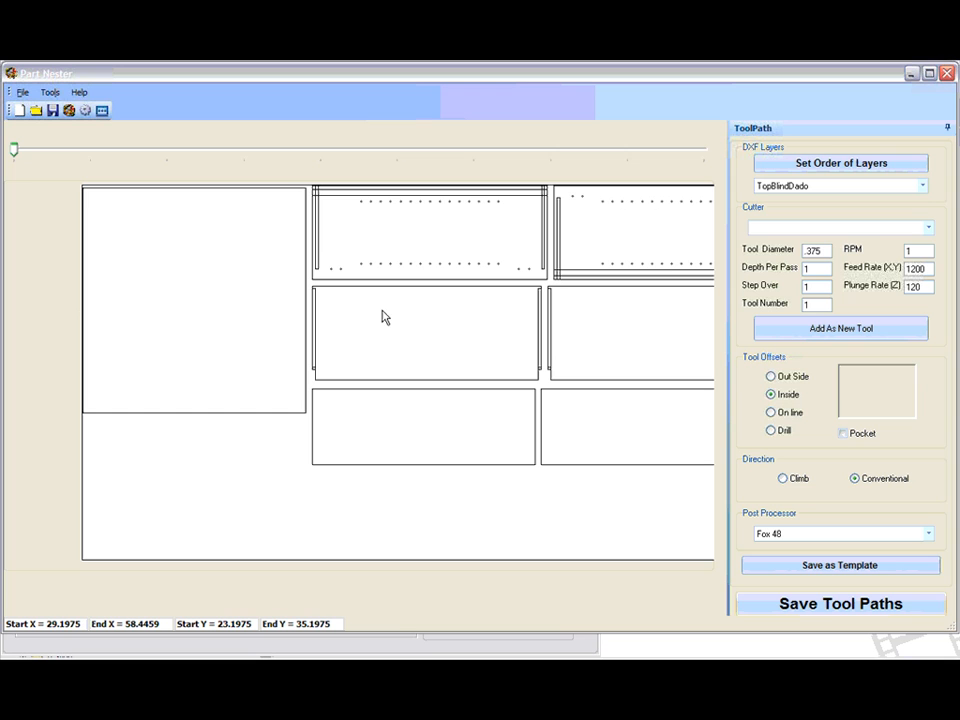
Go through the DXF layers, including Cut, HingeHoles, ShelfHoles and BackSideDado, and examine each layer's cutter, offset and post processor settings.
{"action": "left_click", "coordinate": [922, 186]}
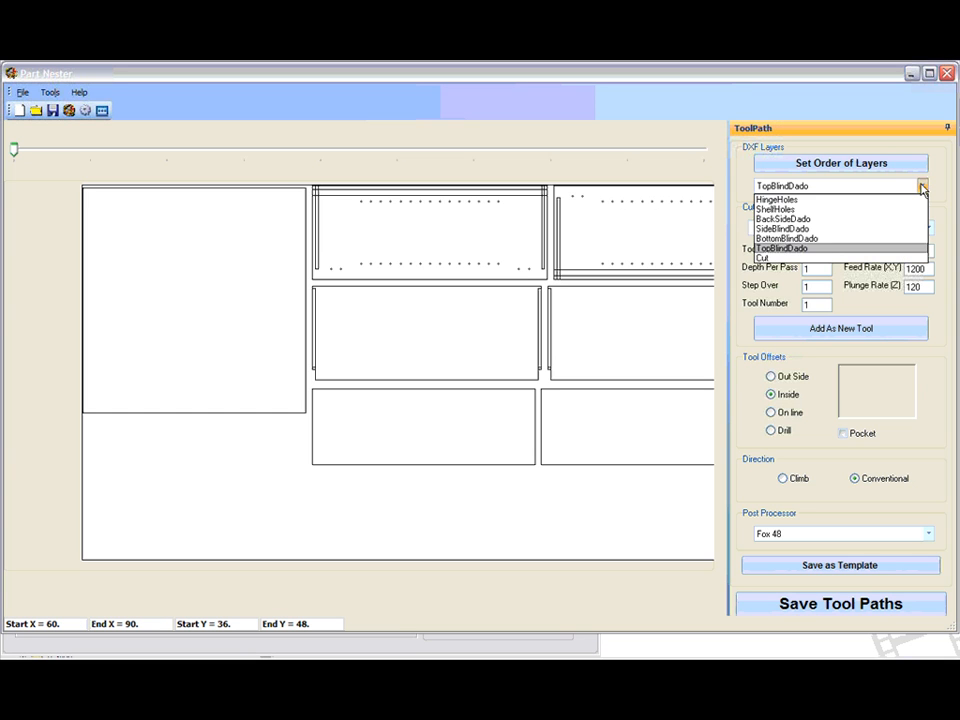
{"action": "left_click", "coordinate": [853, 258]}
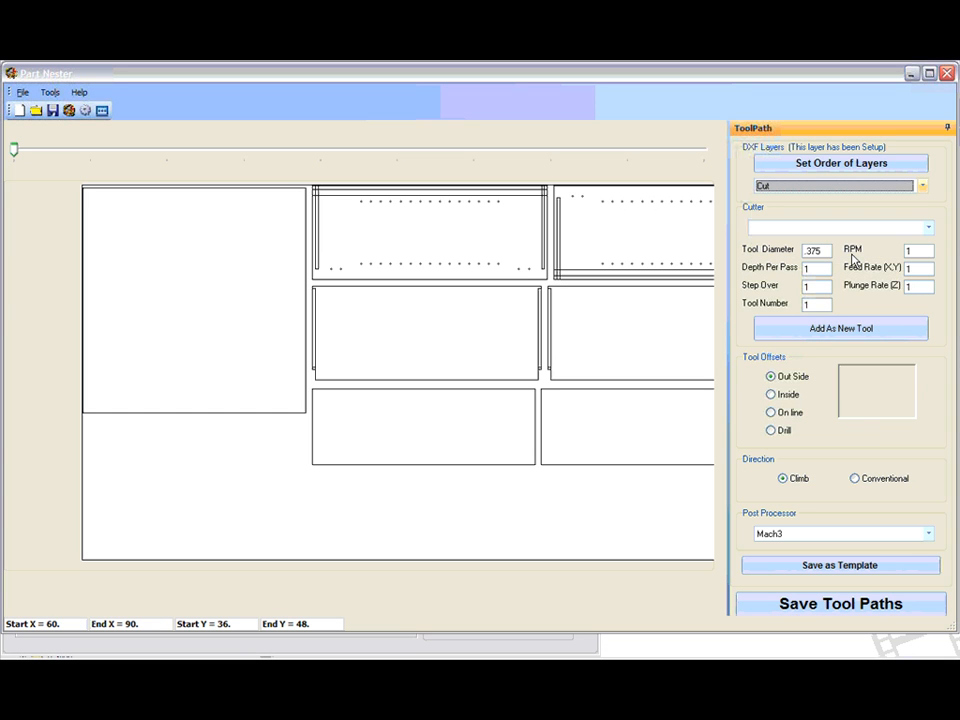
{"action": "left_click", "coordinate": [923, 187]}
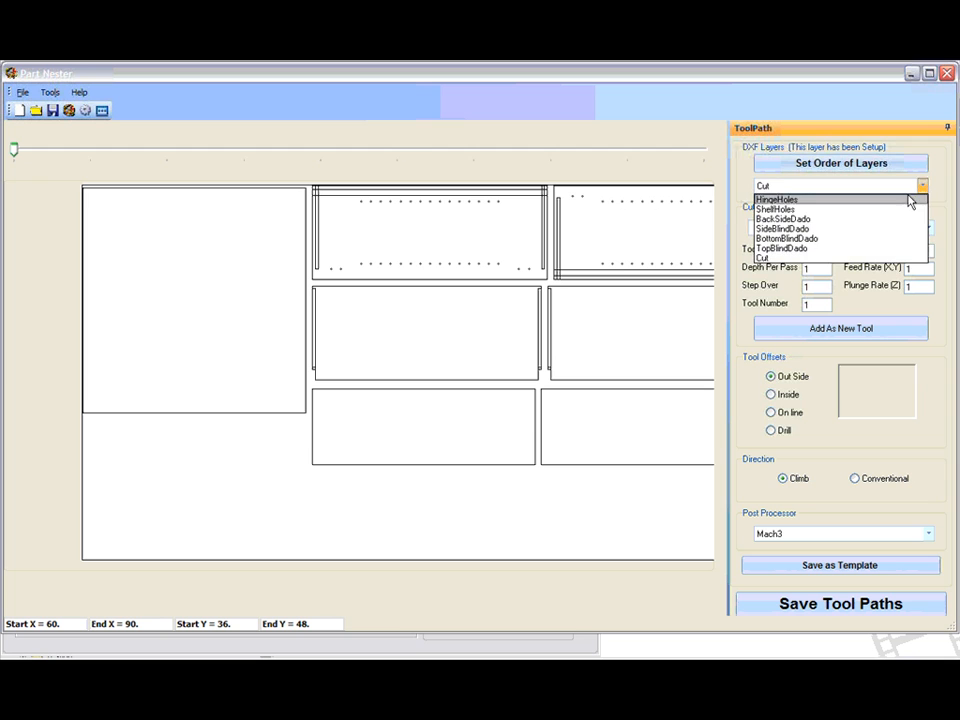
{"action": "left_click", "coordinate": [906, 200]}
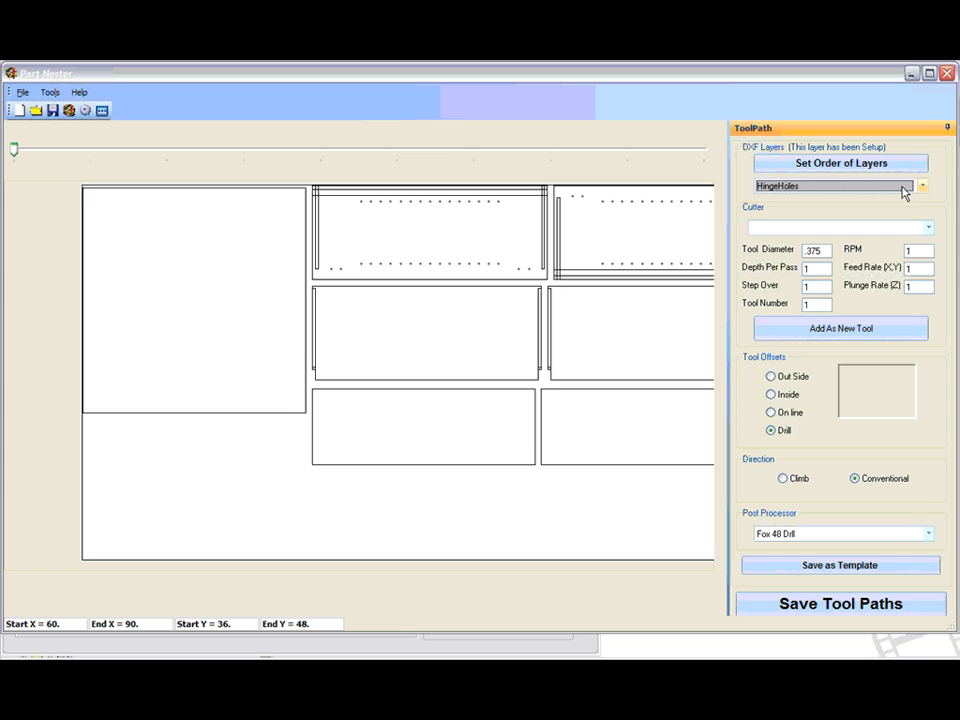
{"action": "scroll", "coordinate": [904, 192], "scroll_direction": "down", "scroll_amount": 1}
{"action": "scroll", "coordinate": [904, 192], "scroll_direction": "down", "scroll_amount": 1}
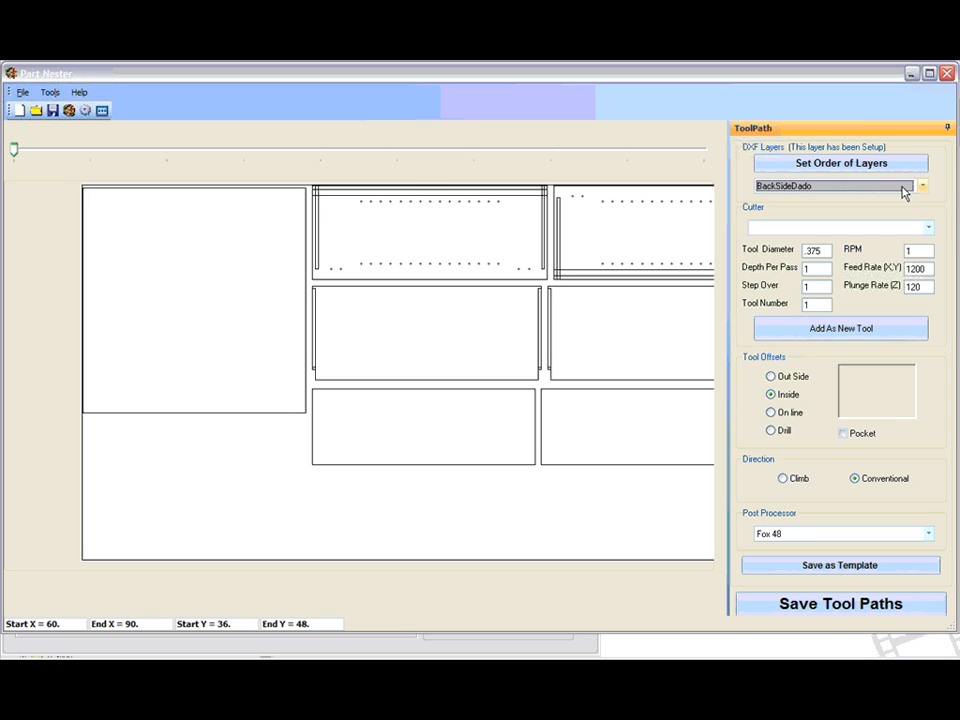
{"action": "scroll", "coordinate": [904, 192], "scroll_direction": "down", "scroll_amount": 1}
{"action": "scroll", "coordinate": [904, 192], "scroll_direction": "down", "scroll_amount": 2}
{"action": "scroll", "coordinate": [904, 192], "scroll_direction": "up", "scroll_amount": 1}
{"action": "scroll", "coordinate": [904, 192], "scroll_direction": "up", "scroll_amount": 1}
{"action": "scroll", "coordinate": [904, 192], "scroll_direction": "up", "scroll_amount": 3}
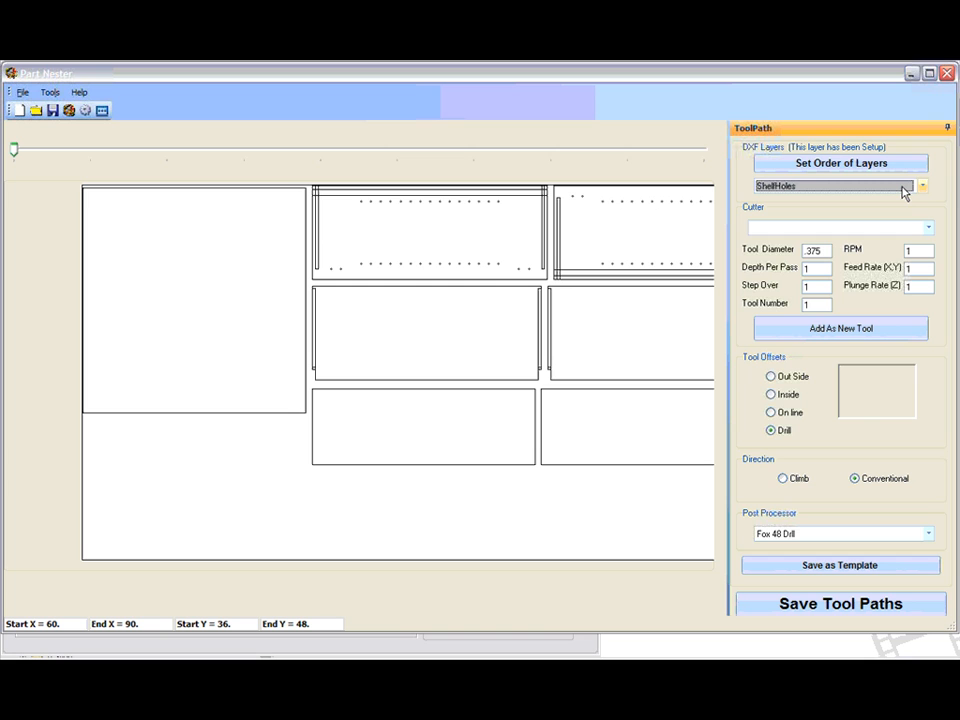
{"action": "scroll", "coordinate": [904, 192], "scroll_direction": "up", "scroll_amount": 1}
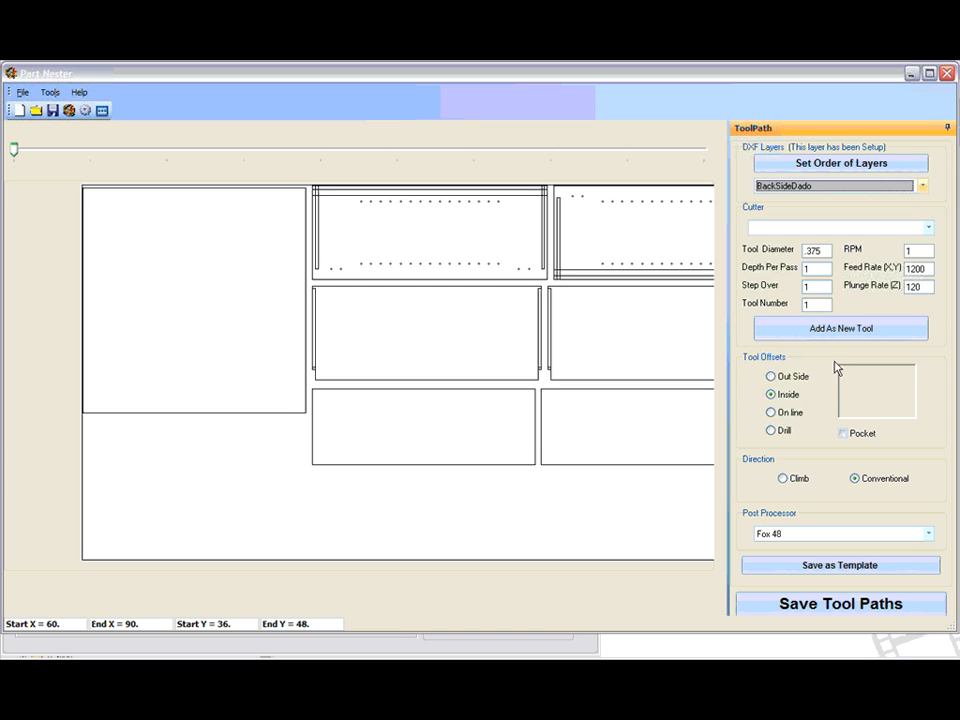
{"action": "left_click", "coordinate": [837, 466]}
{"action": "key", "text": "Tab"}
{"action": "key", "text": "Down"}
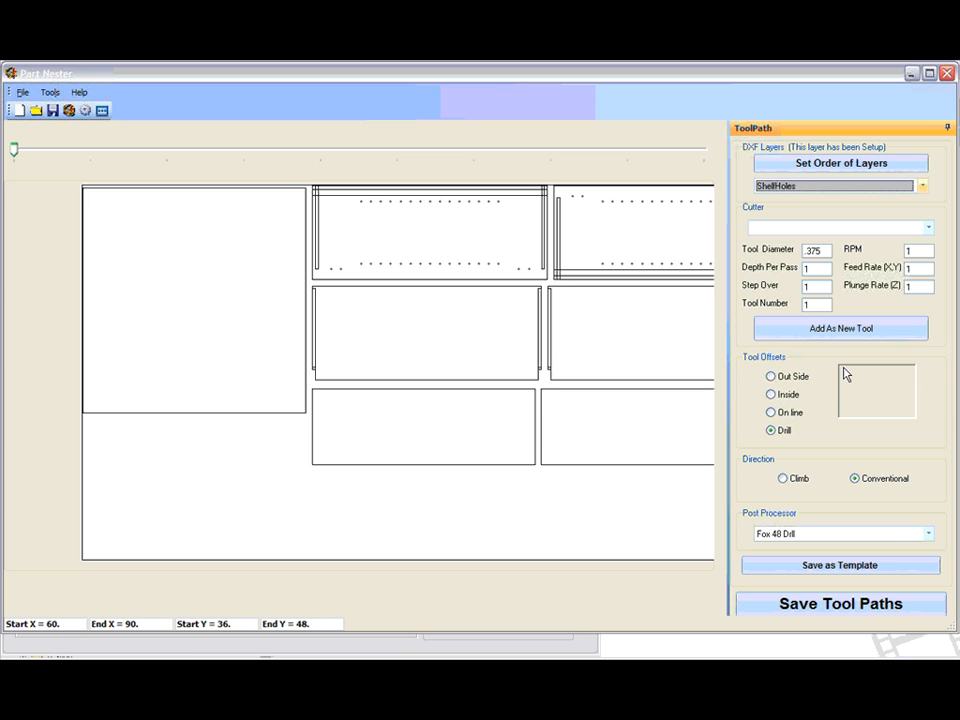
Examine the tool path files written to the Cabinet2 folder, leaving without saving again.
{"action": "left_click", "coordinate": [793, 606]}
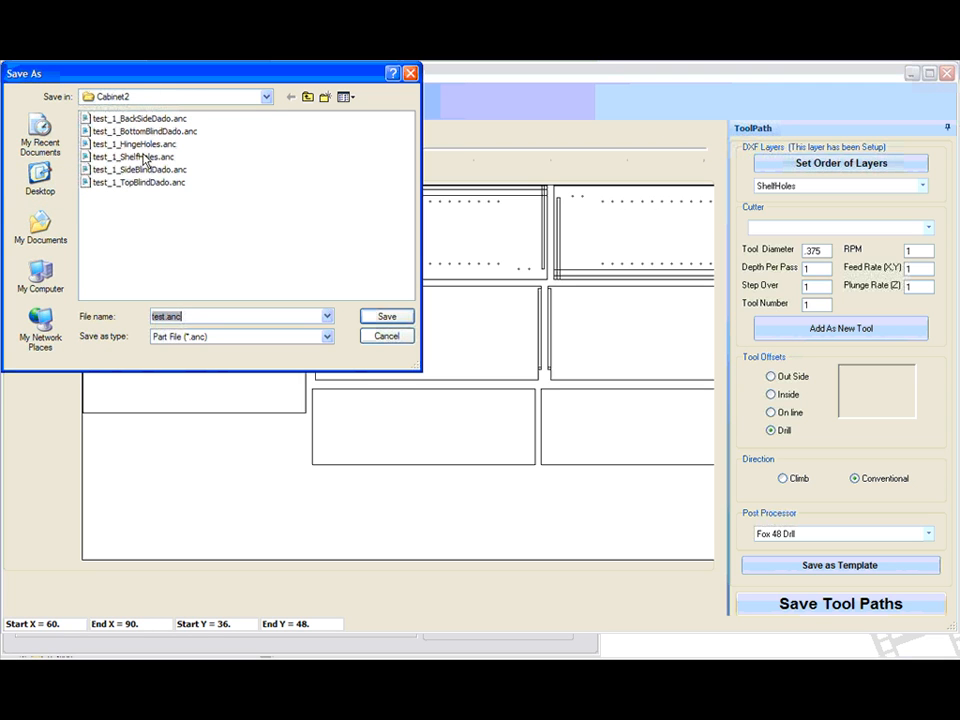
{"action": "left_click", "coordinate": [181, 316]}
{"action": "key", "text": "shift+Home"}
{"action": "key", "text": "End"}
{"action": "left_click", "coordinate": [385, 336]}
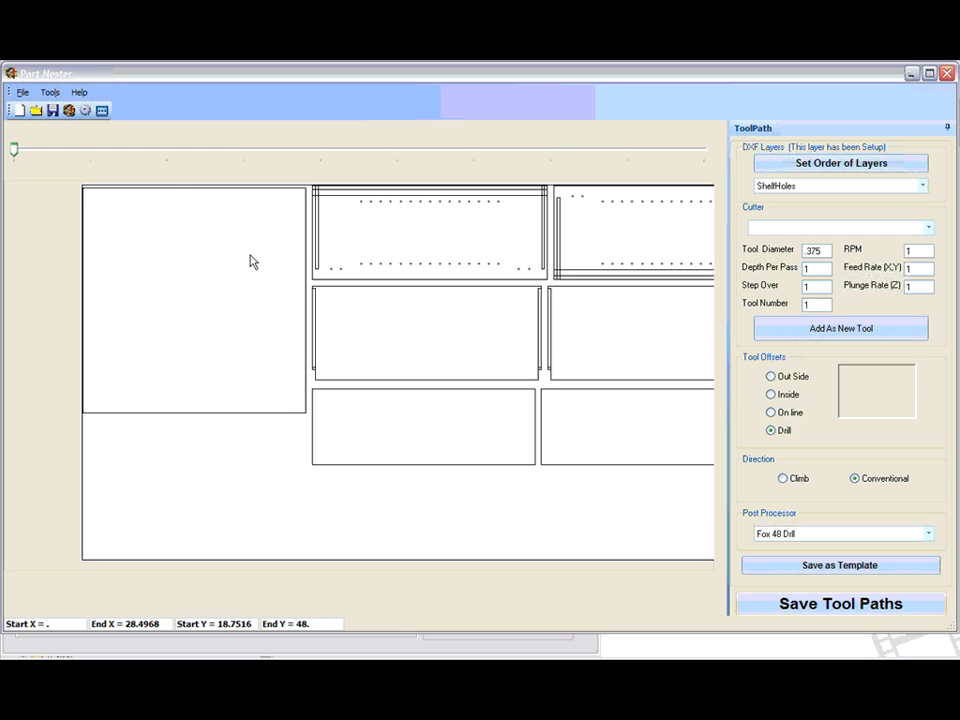
Try the tool path setting Write cutting code to one file by disabling and re-enabling it, and close the settings.
{"action": "left_click", "coordinate": [50, 92]}
{"action": "left_click", "coordinate": [62, 124]}
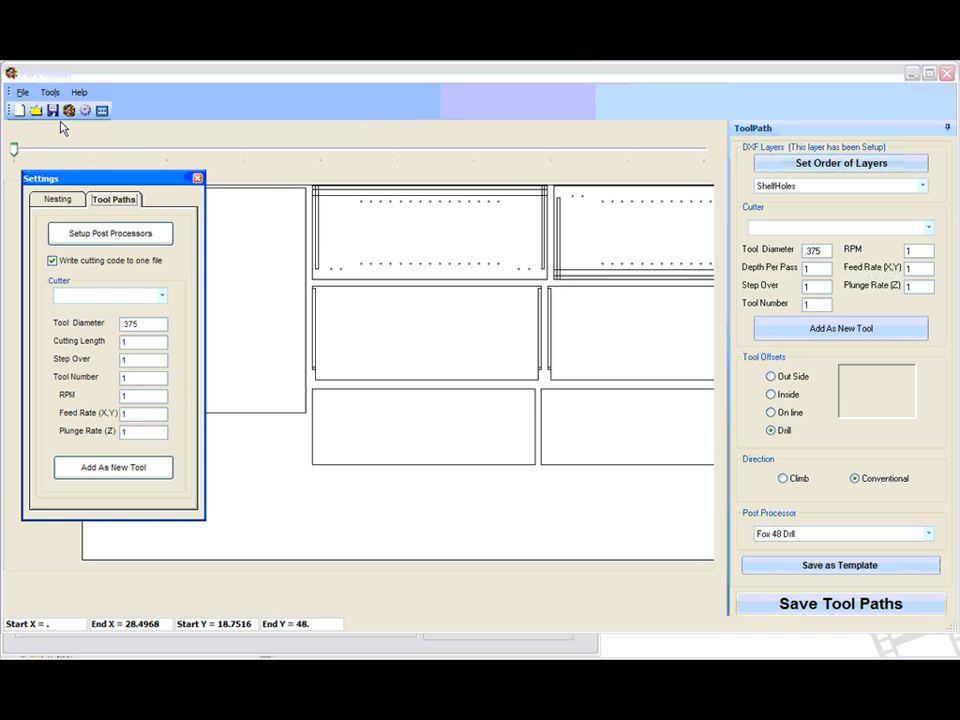
{"action": "left_click", "coordinate": [52, 261]}
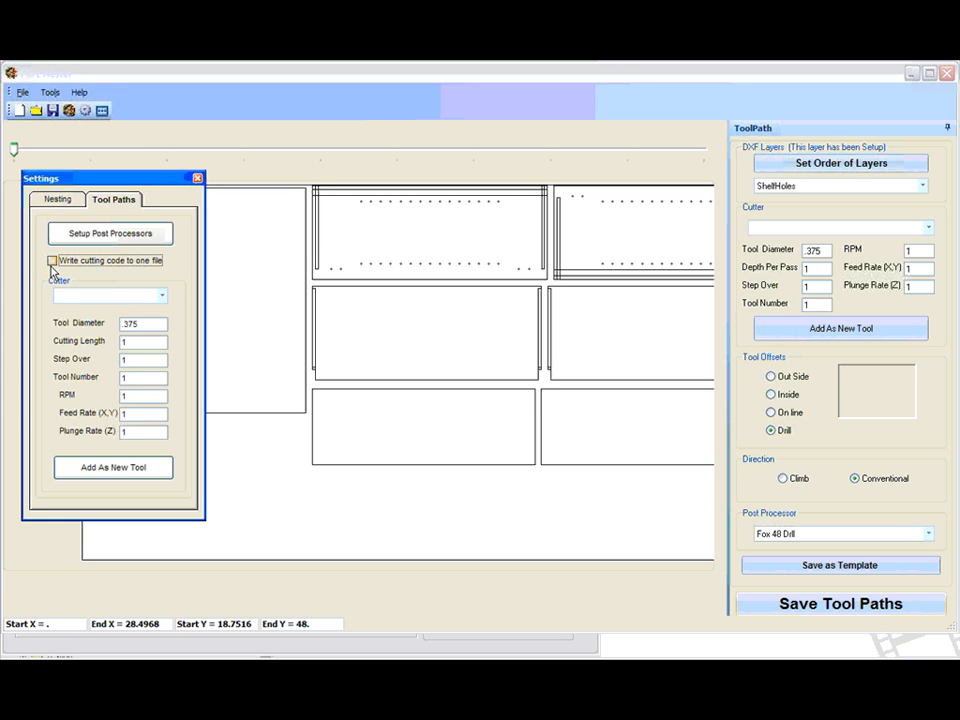
{"action": "left_click", "coordinate": [52, 261]}
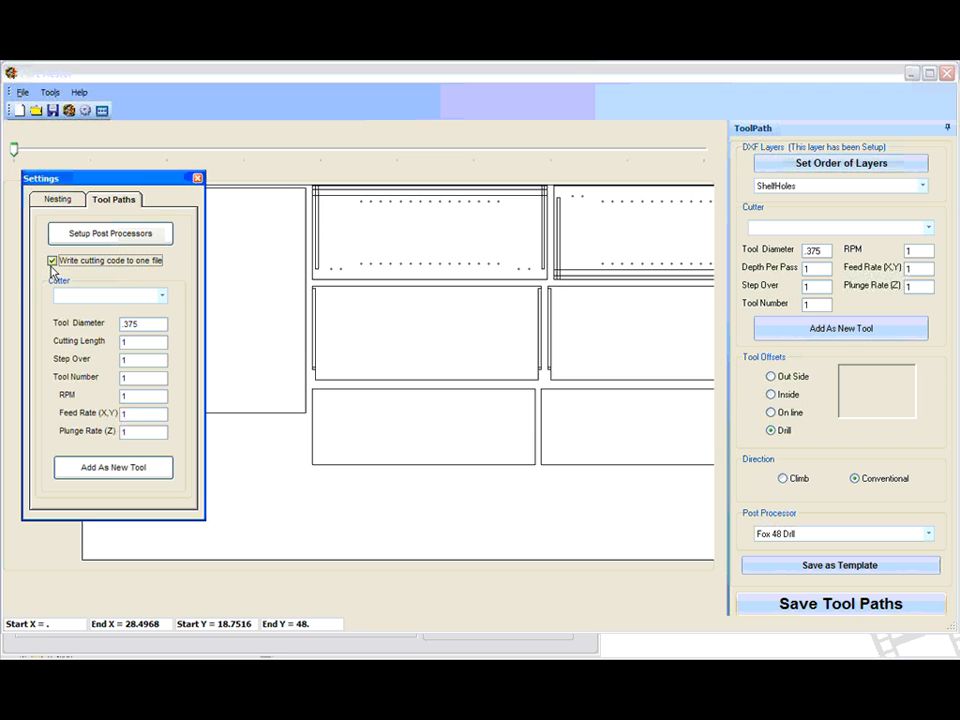
{"action": "left_click", "coordinate": [197, 179]}
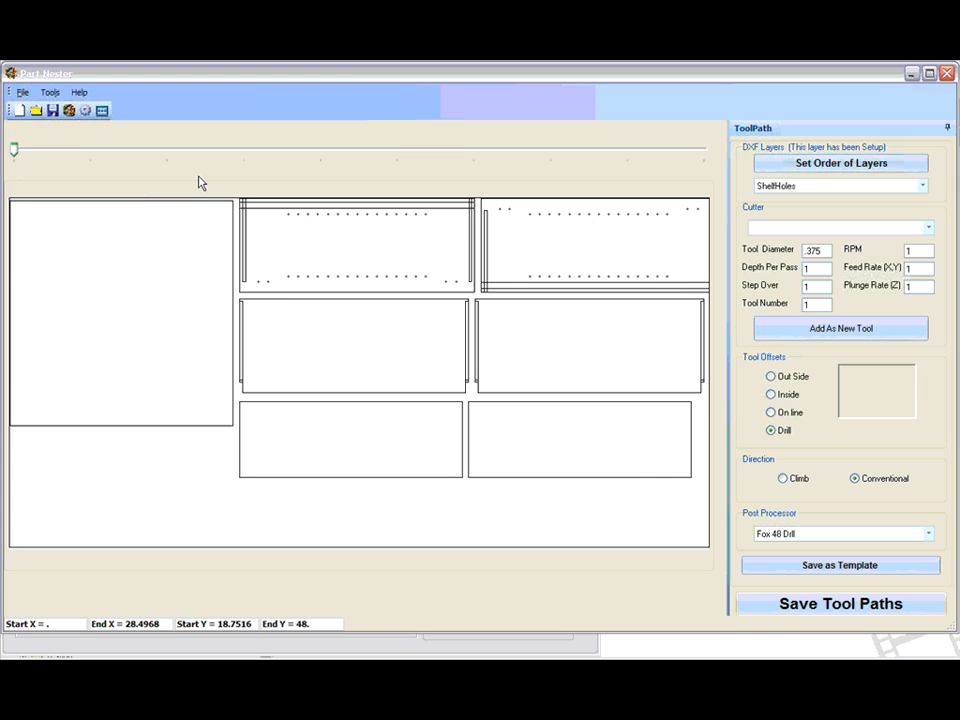